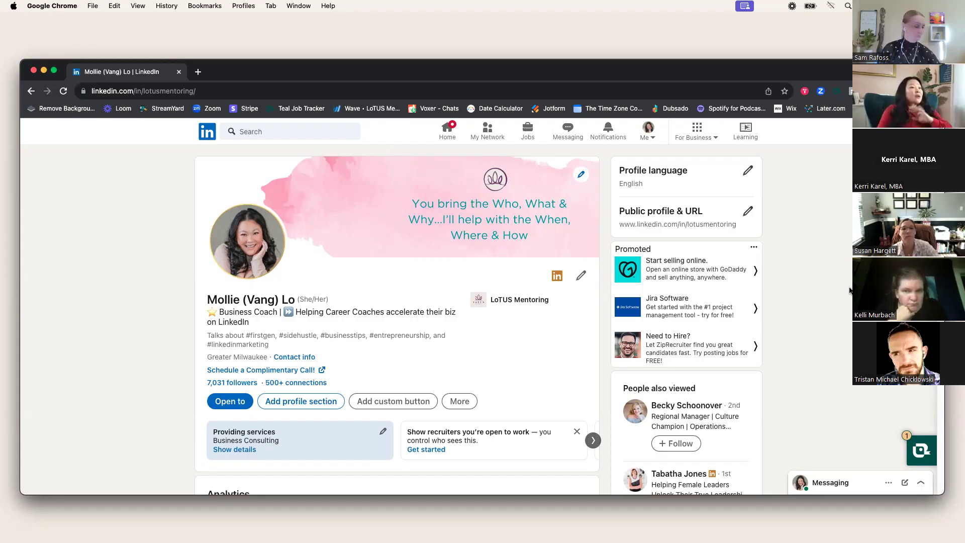
Scroll down the profile past Analytics to the Resources and Featured sections.
scroll(845, 291, "down", 2)
scroll(845, 292, "down", 6)
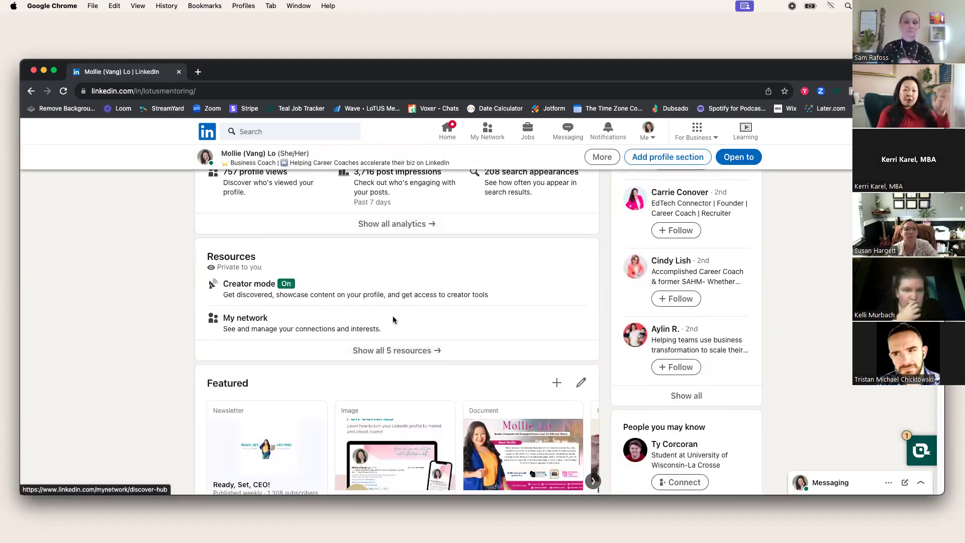
Open the creator mode dashboard from the Creator mode 'On' badge under Resources.
left_click(285, 285)
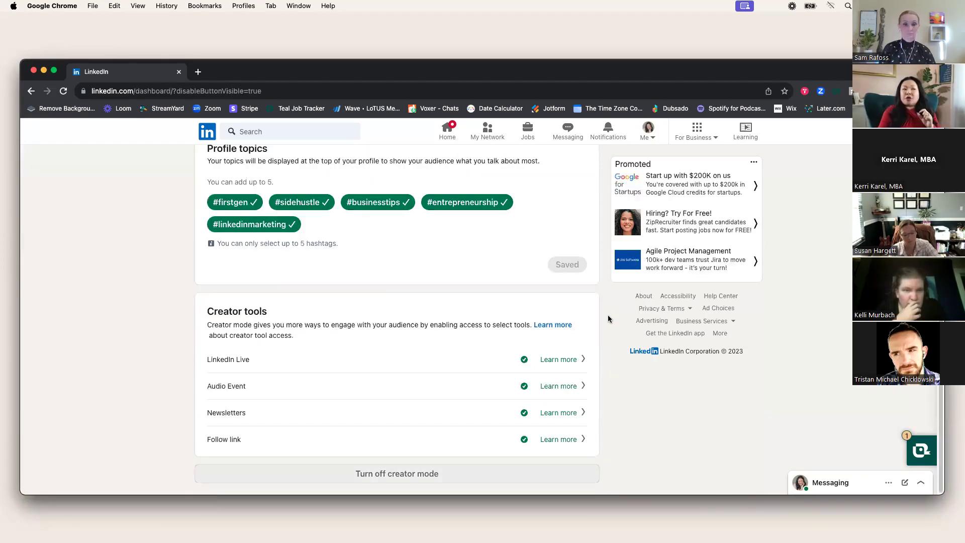
scroll(608, 318, "up", 4)
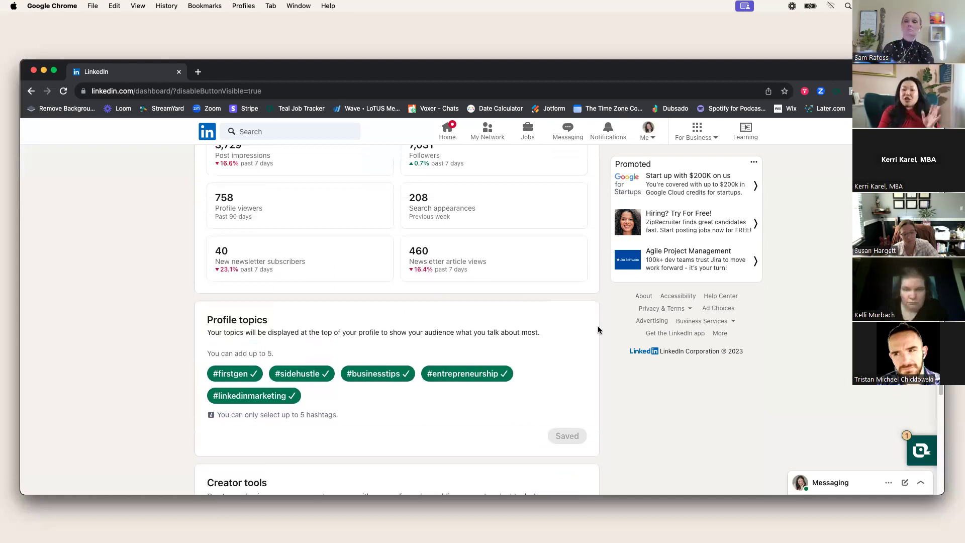
scroll(600, 328, "down", 4)
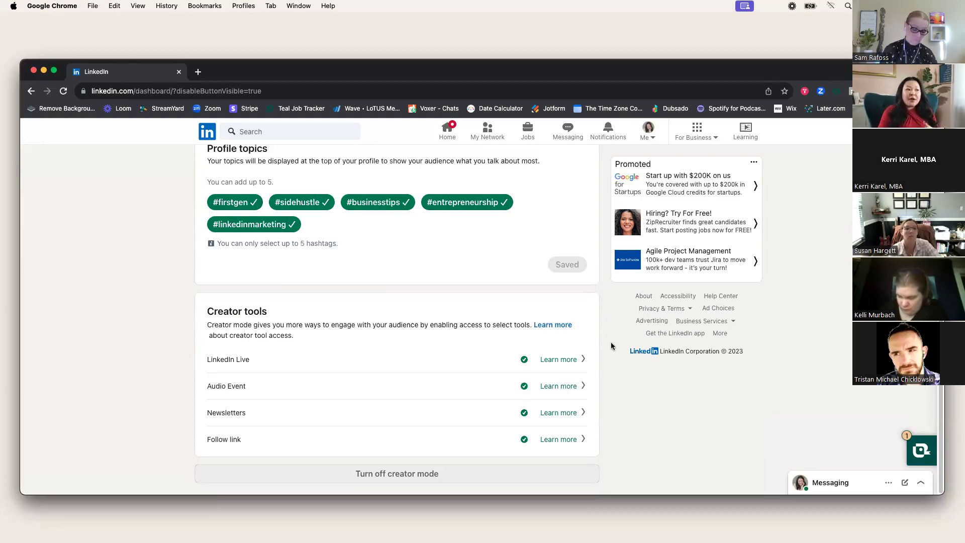
Highlight the creator tools LinkedIn Live, Audio Event, Newsletters and Follow link in turn.
triple_click(251, 362)
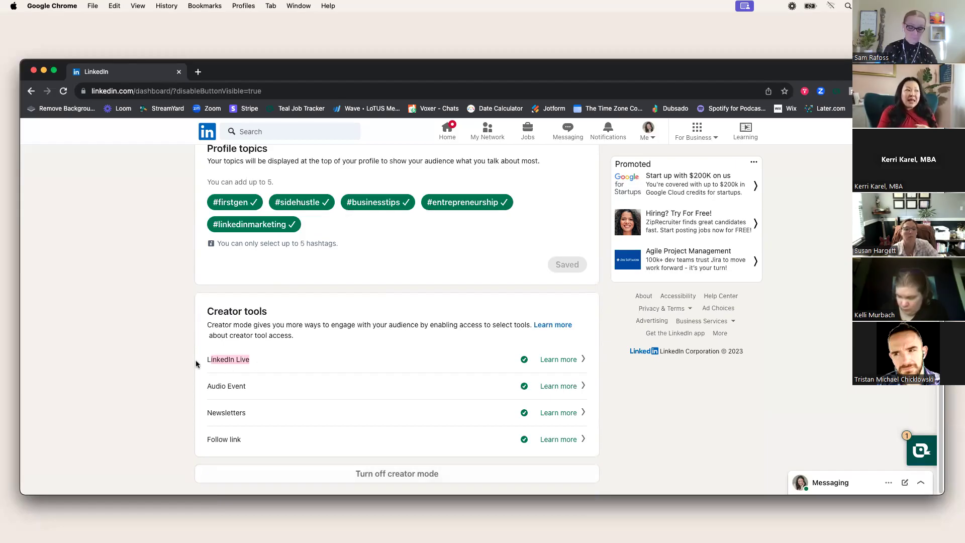
left_click_drag(248, 386, 201, 391)
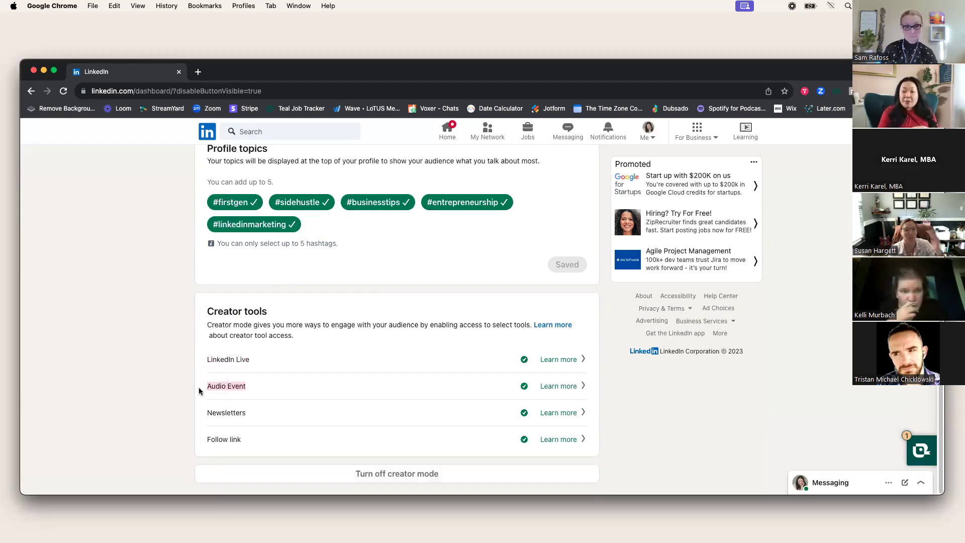
triple_click(232, 409)
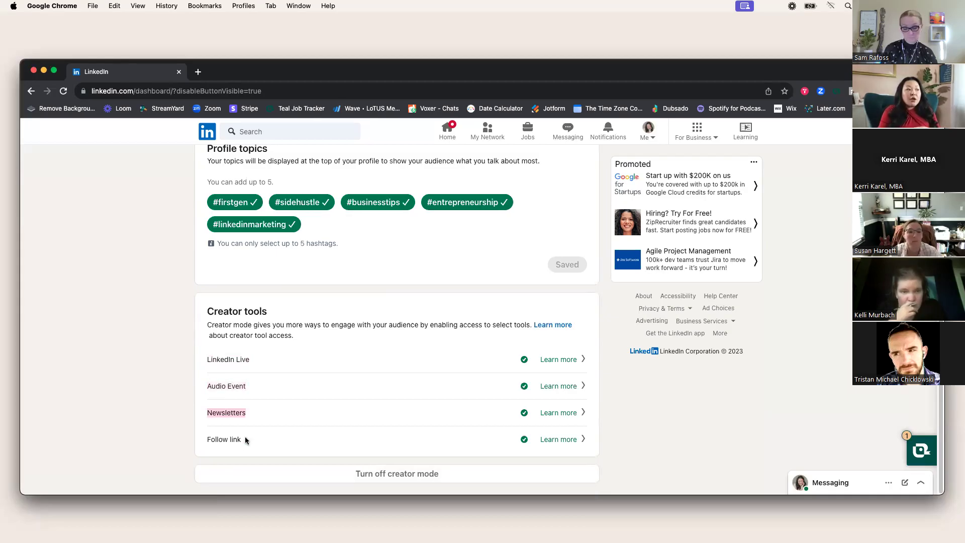
left_click_drag(248, 439, 196, 440)
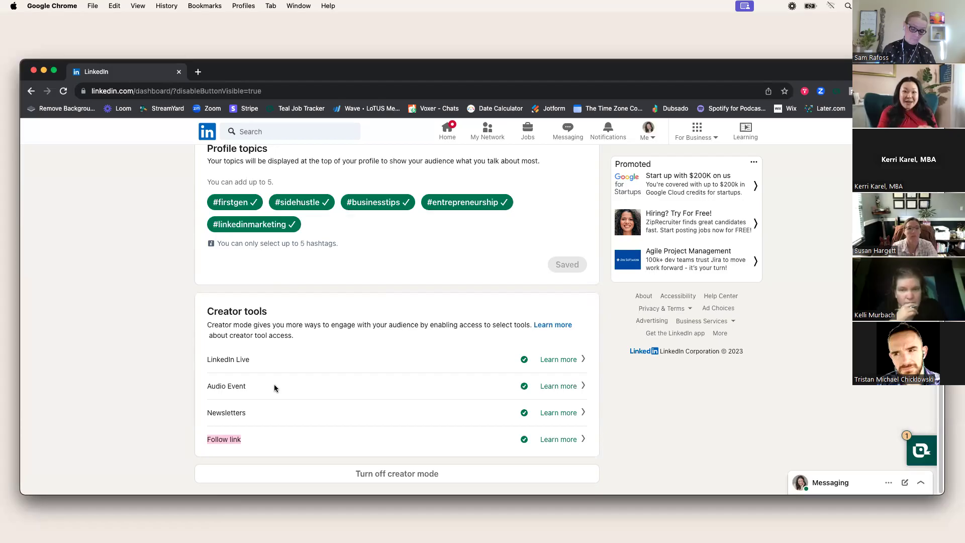
left_click_drag(270, 377, 213, 358)
left_click_drag(251, 415, 175, 423)
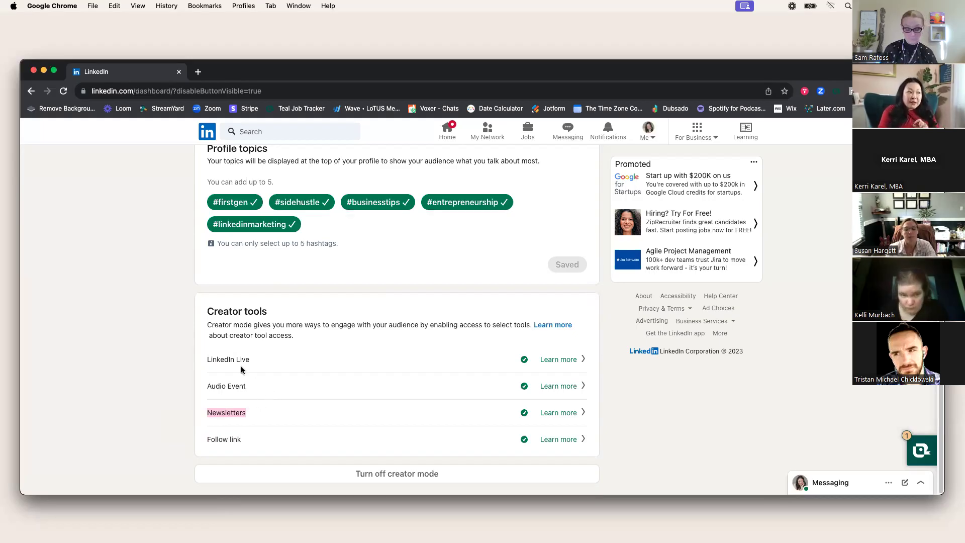
Highlight the LinkedIn Live and Newsletters creator tools while discussing them.
left_click_drag(252, 364, 195, 358)
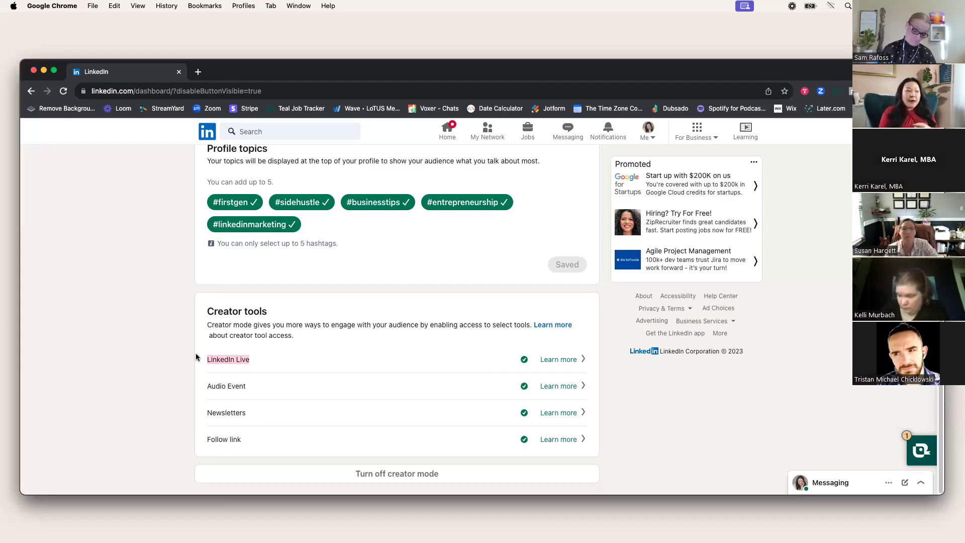
double_click(230, 420)
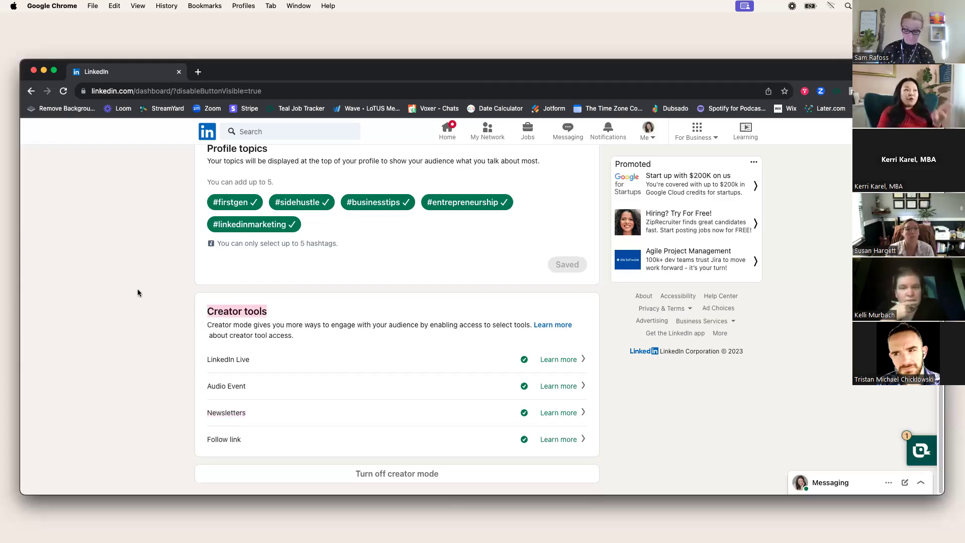
left_click(31, 91)
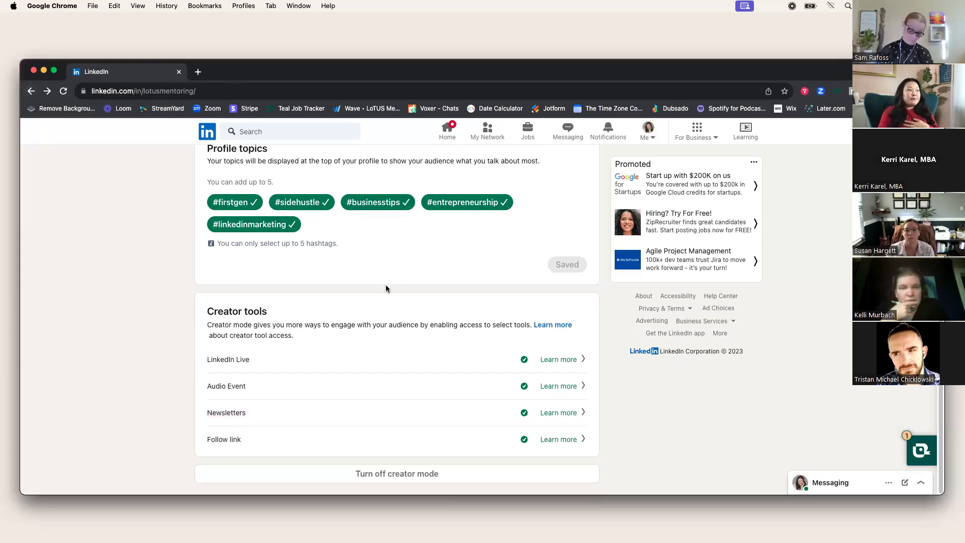
scroll(590, 298, "up", 10)
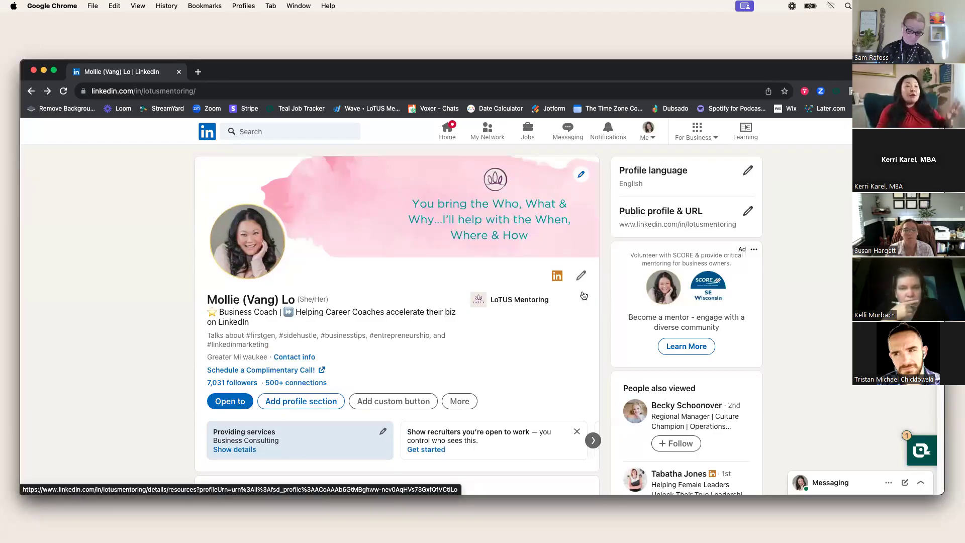
scroll(599, 305, "down", 2)
scroll(607, 309, "down", 1)
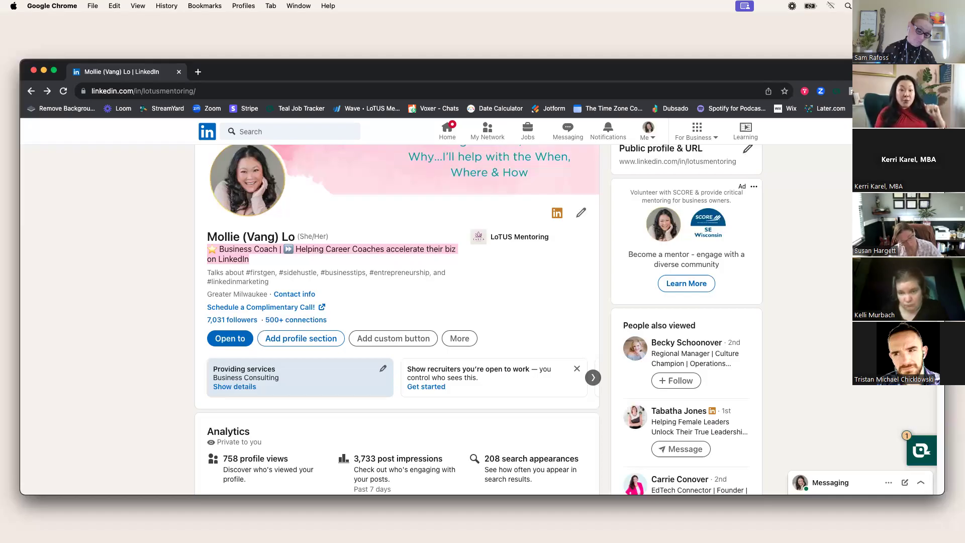
Highlight the profile's 'Talks about' hashtags line, then clear the selection and scroll down.
left_click(168, 316)
scroll(186, 328, "down", 2)
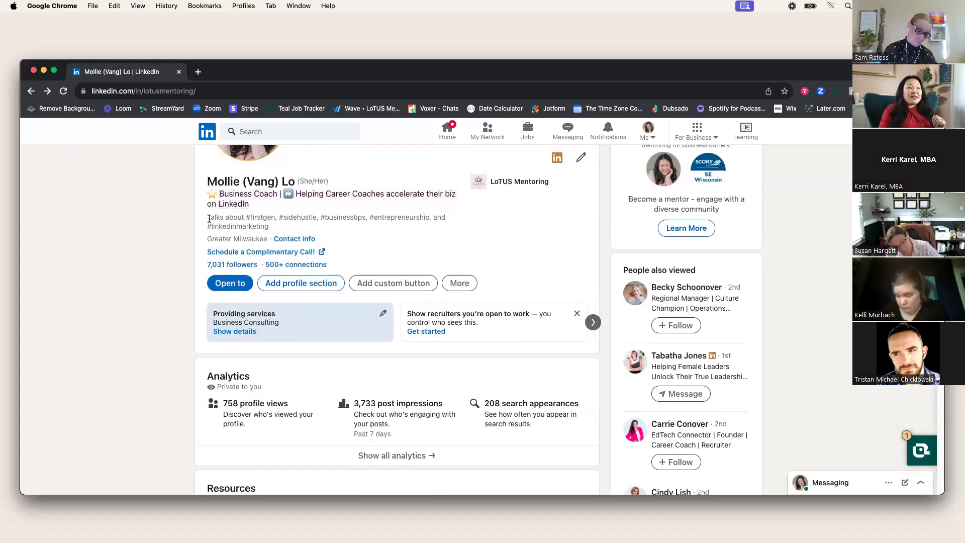
left_click_drag(207, 216, 251, 222)
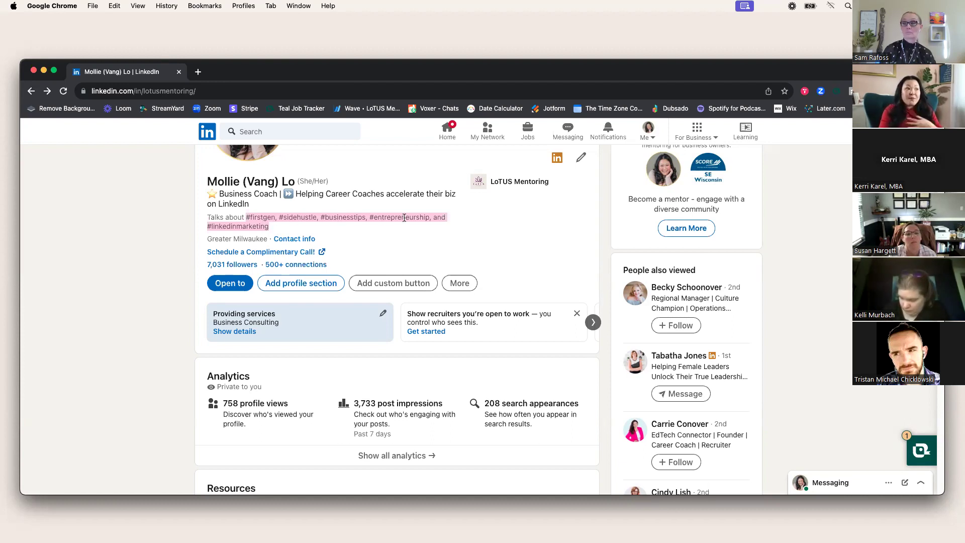
left_click(255, 227)
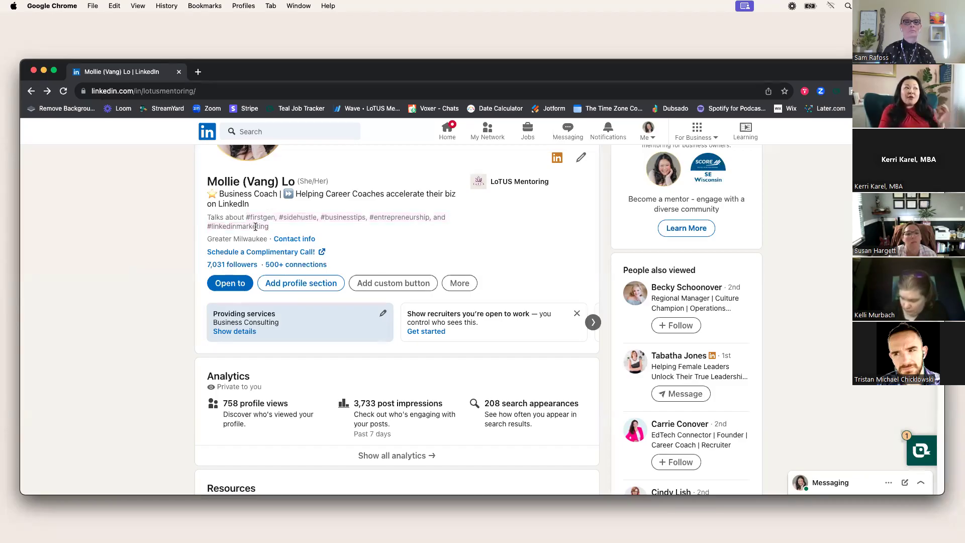
scroll(386, 372, "down", 4)
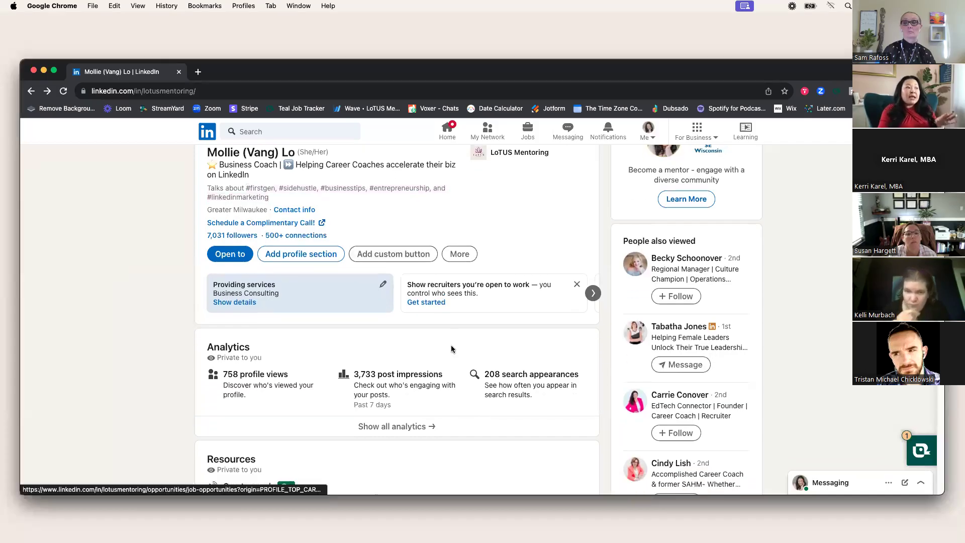
Reopen the creator mode dashboard and look over its profile topics and creator tools.
left_click(388, 383)
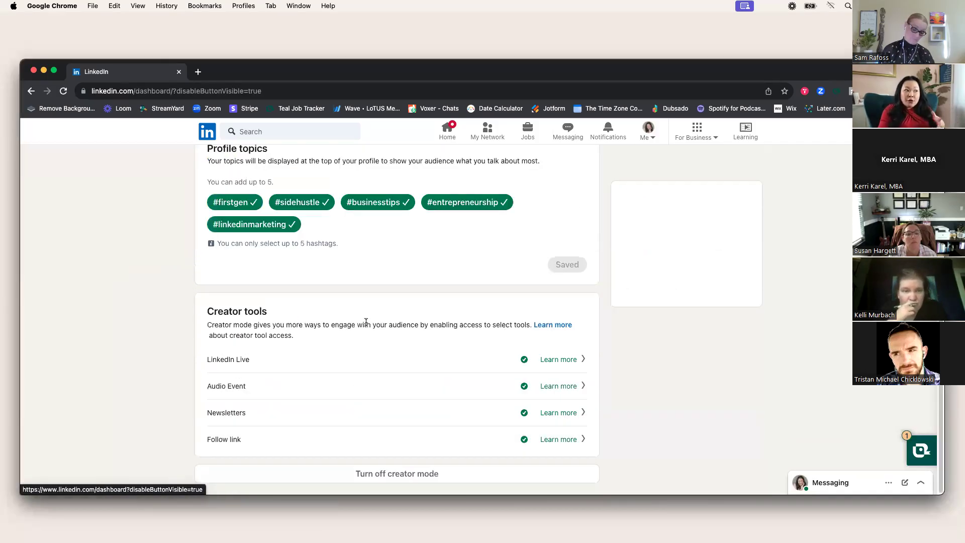
scroll(362, 364, "up", 2)
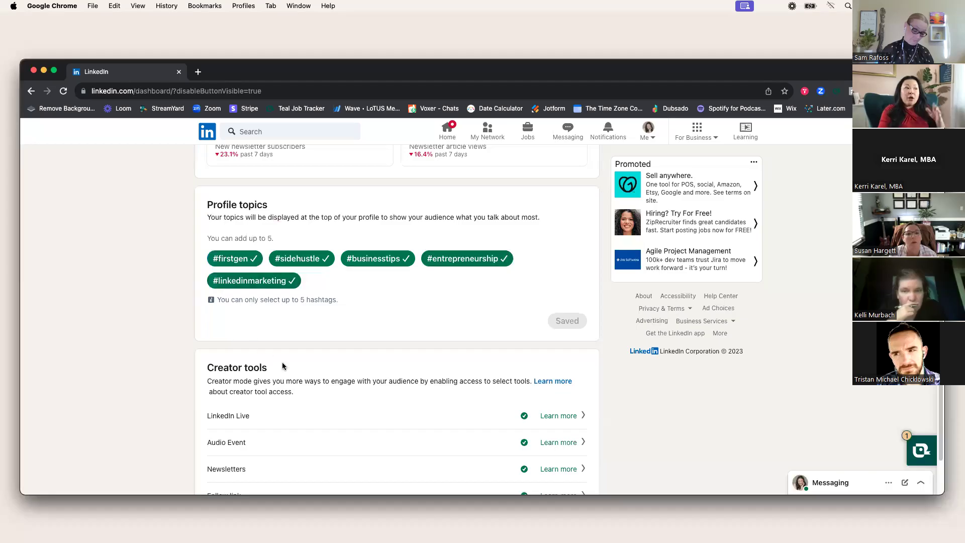
scroll(267, 406, "up", 4)
scroll(271, 457, "down", 3)
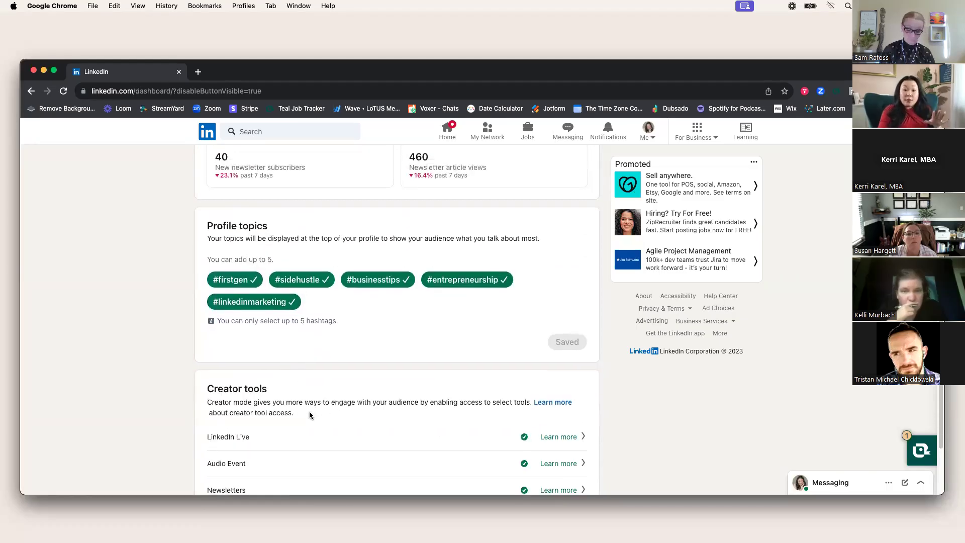
scroll(348, 427, "up", 5)
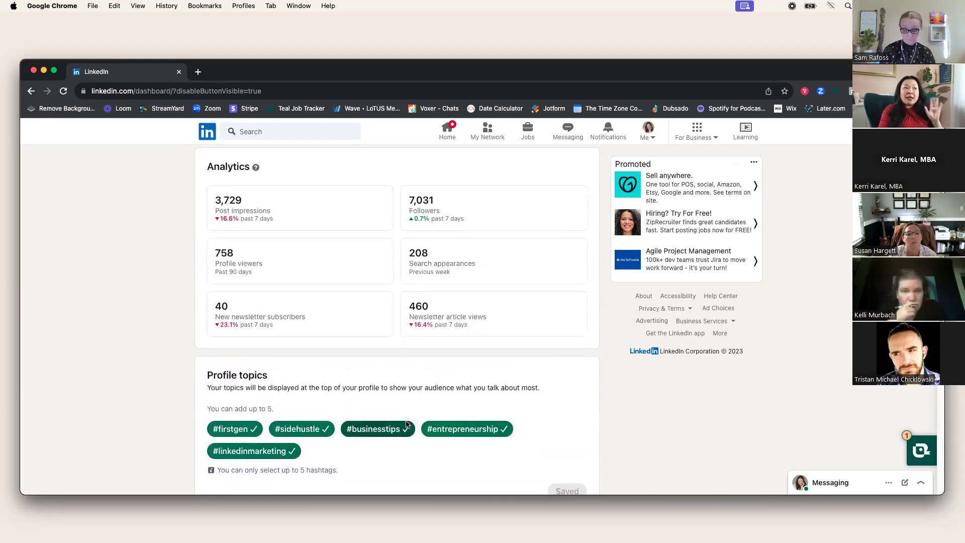
Return to the profile page and scroll up to the header.
left_click(31, 91)
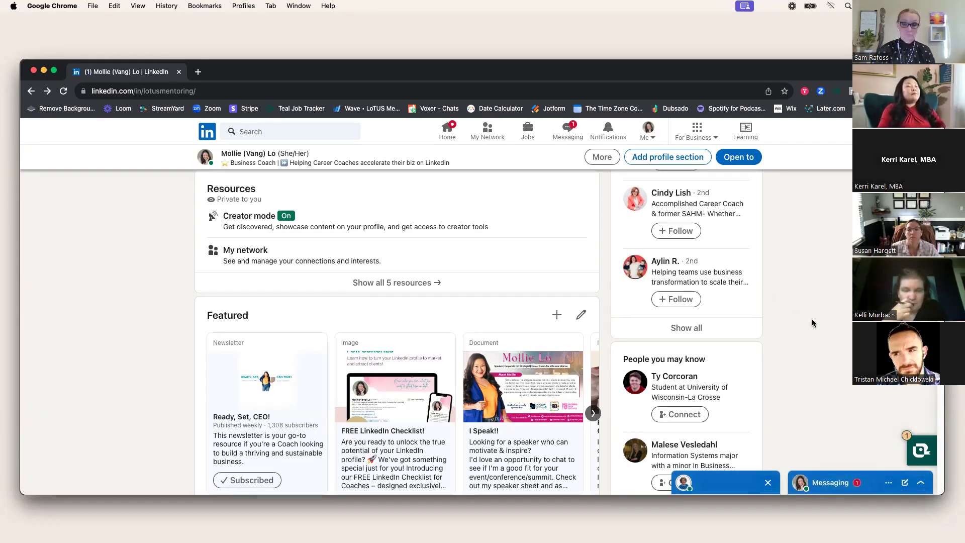
scroll(814, 322, "up", 2)
scroll(830, 324, "up", 4)
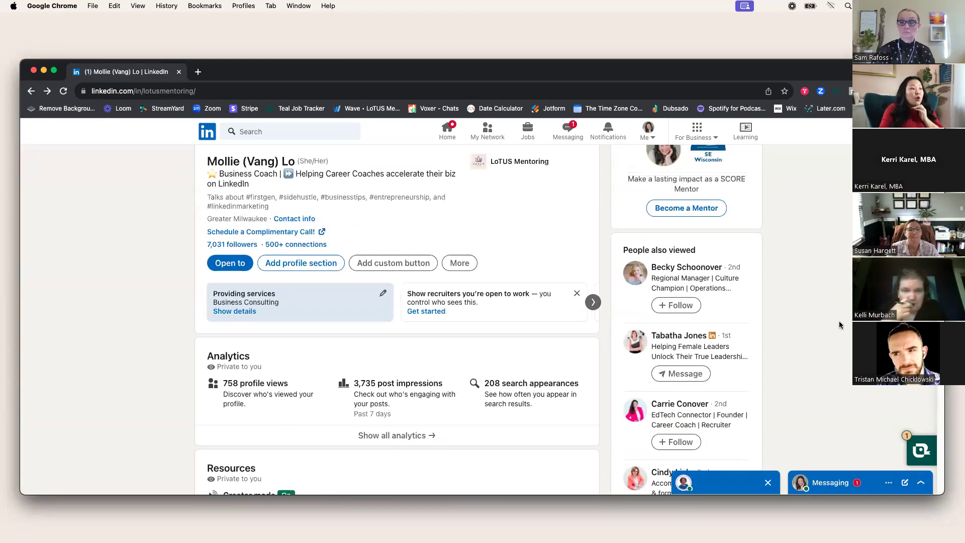
scroll(834, 323, "up", 1)
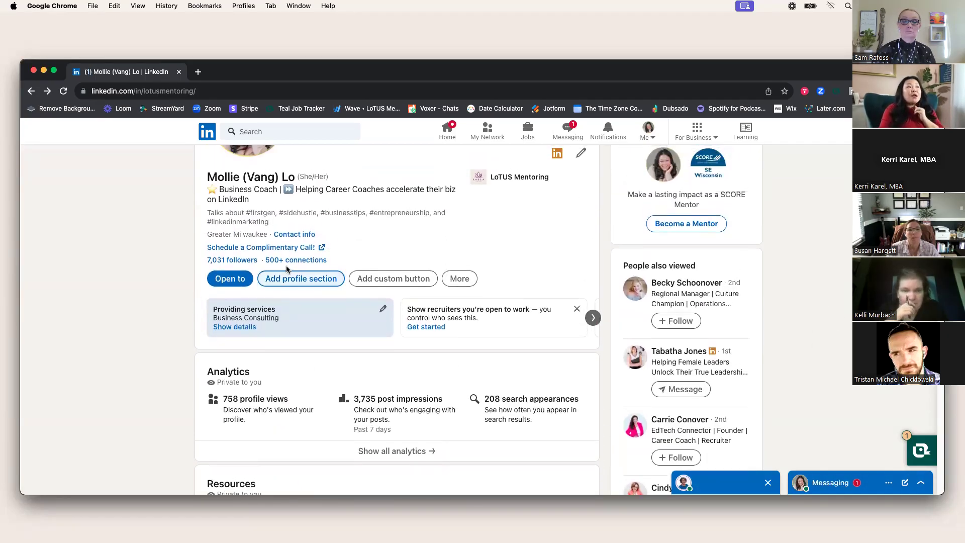
View the profile's contact info overlay, then close it to return to the intro.
left_click(309, 238)
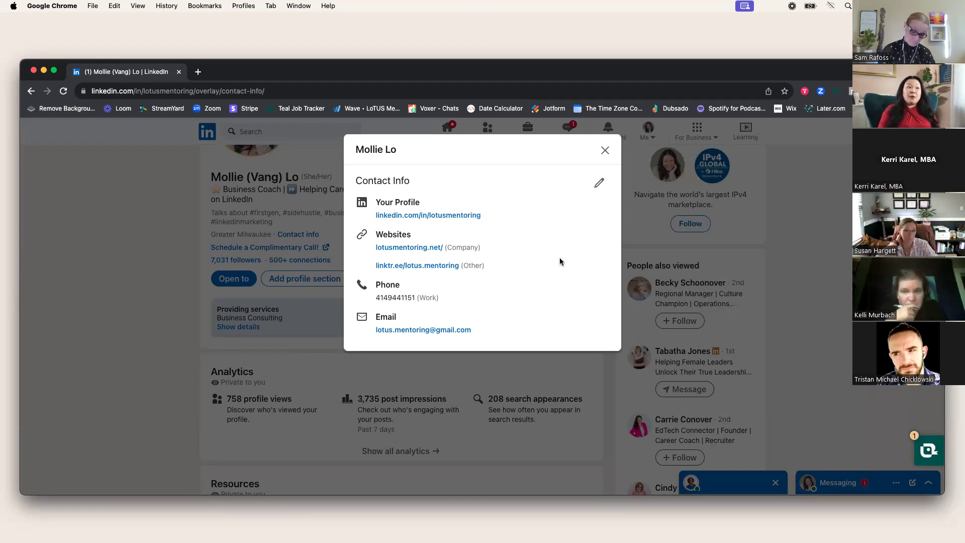
left_click(604, 150)
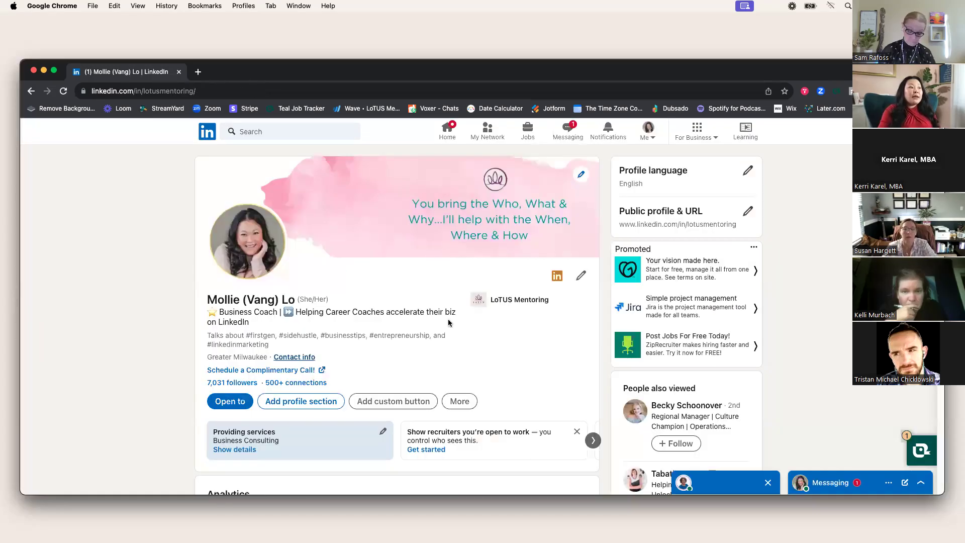
scroll(448, 322, "down", 4)
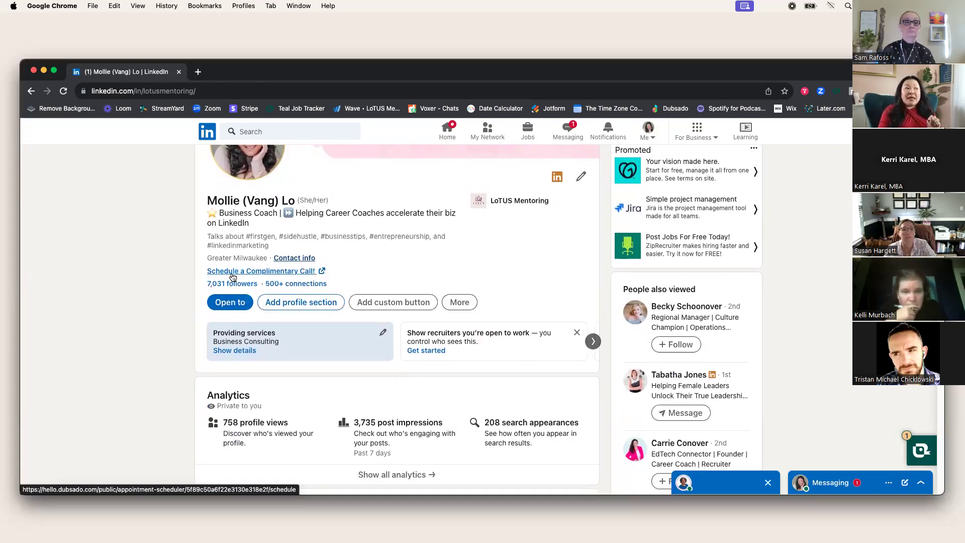
left_click(578, 179)
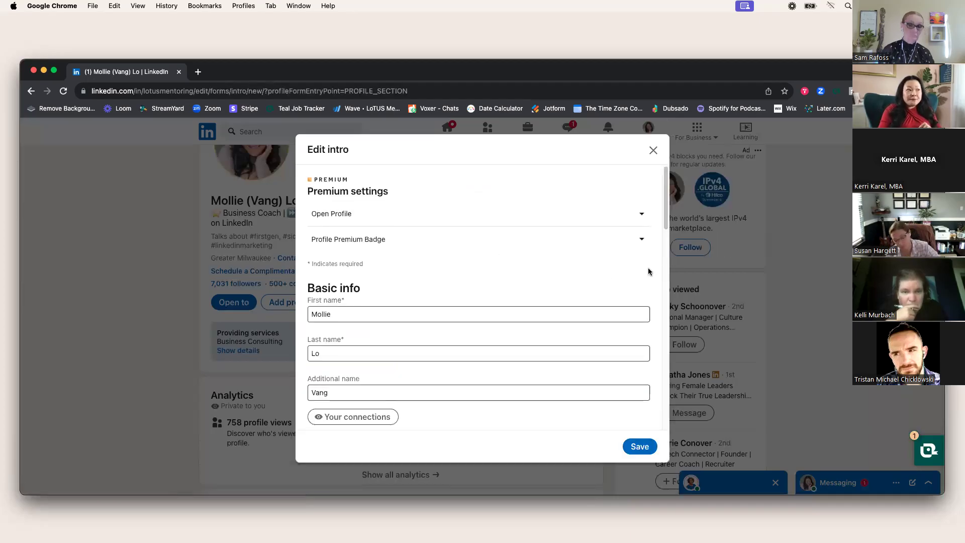
scroll(648, 271, "down", 15)
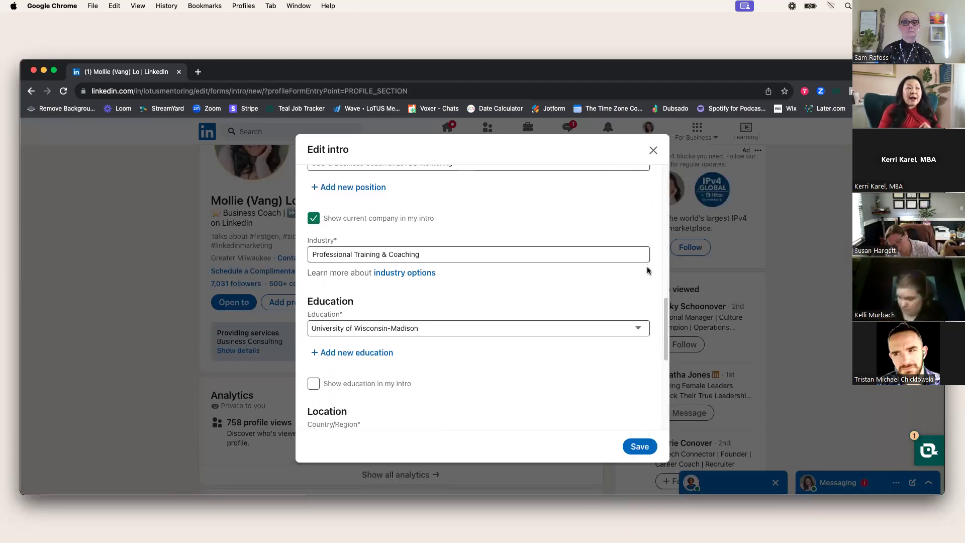
scroll(647, 272, "down", 5)
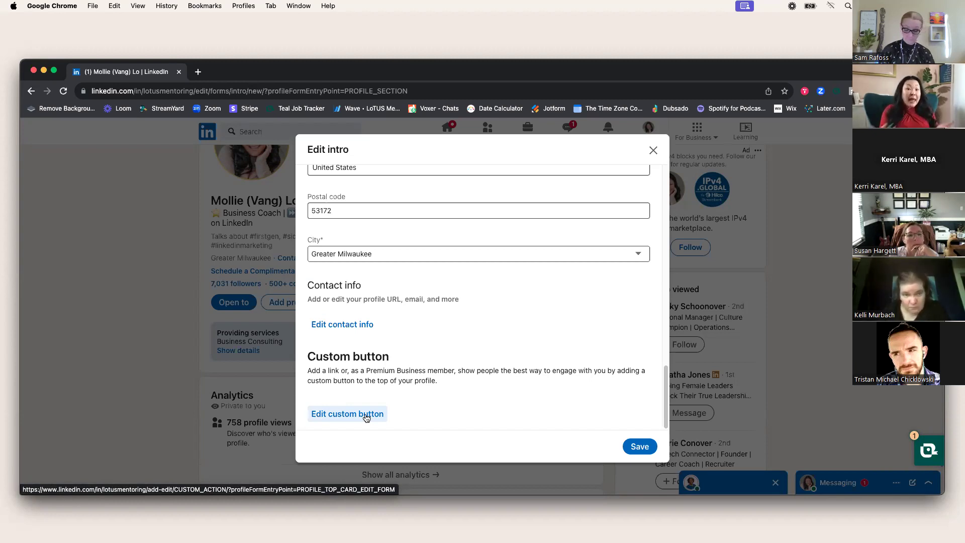
left_click(653, 150)
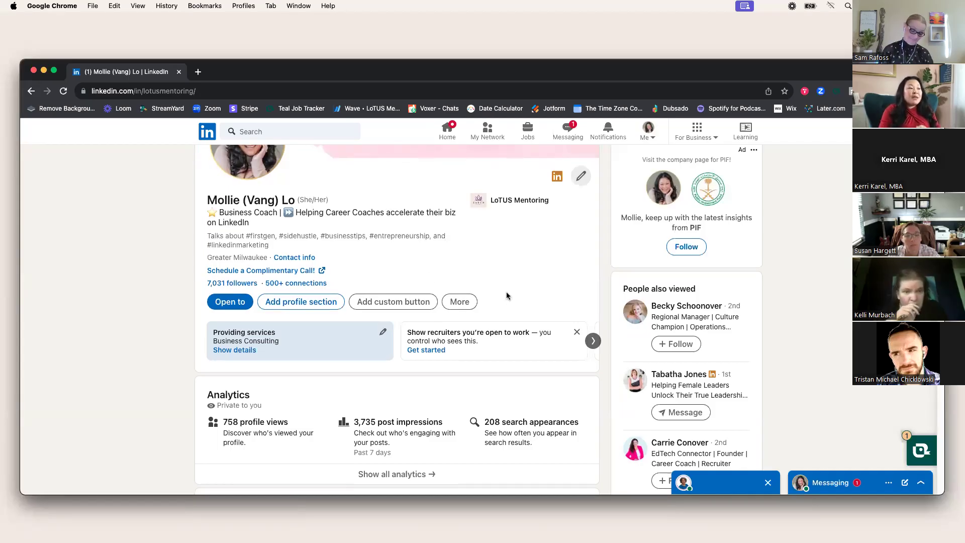
scroll(506, 292, "down", 1)
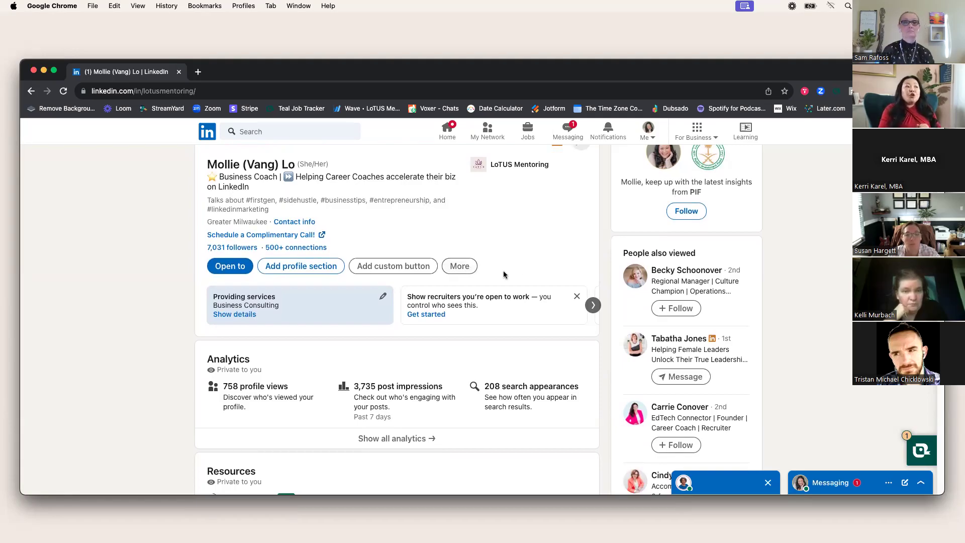
left_click(470, 267)
left_click(520, 259)
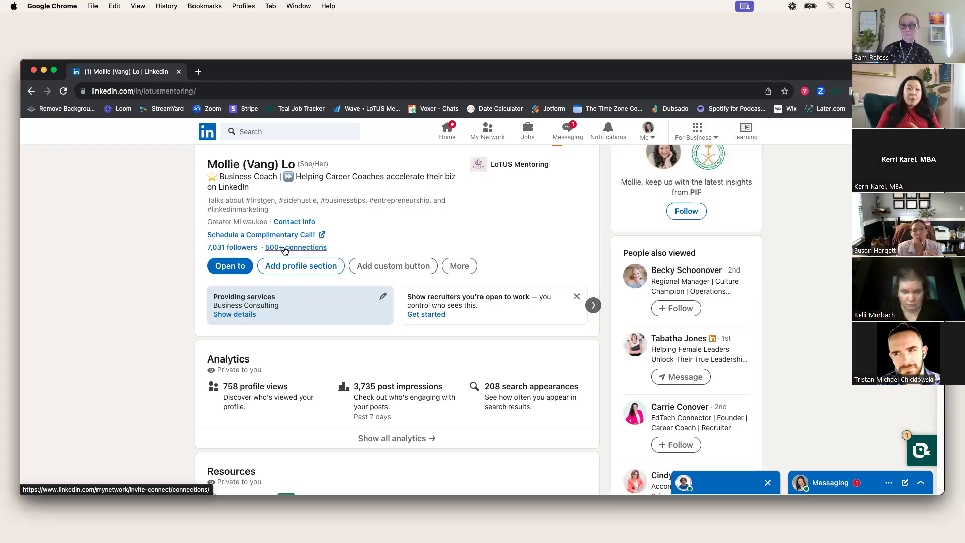
scroll(407, 245, "down", 1)
scroll(408, 252, "down", 5)
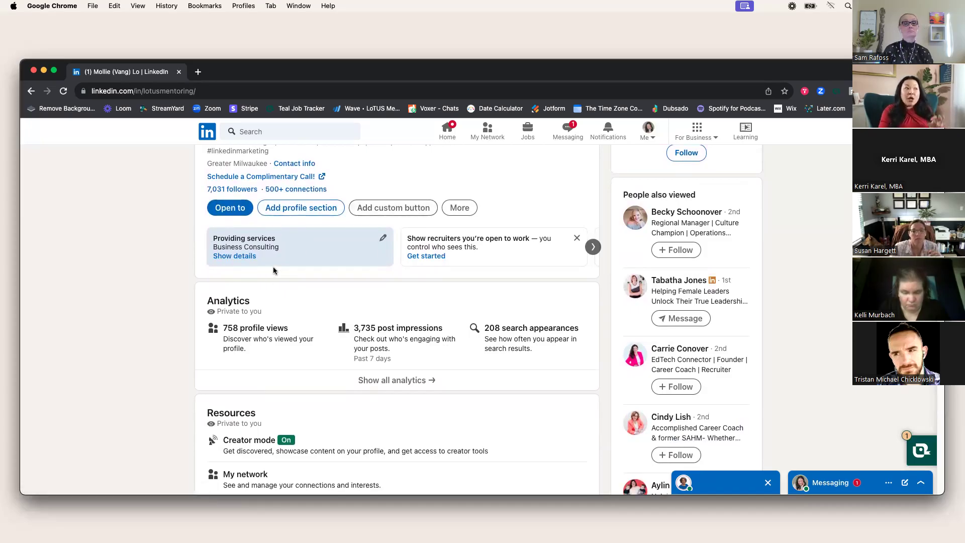
scroll(503, 259, "up", 4)
scroll(592, 251, "up", 2)
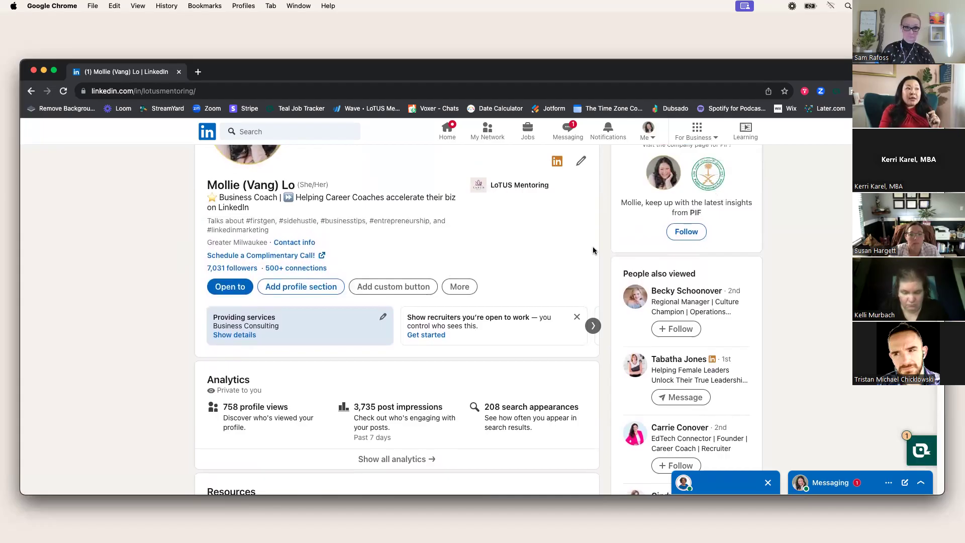
scroll(593, 250, "down", 5)
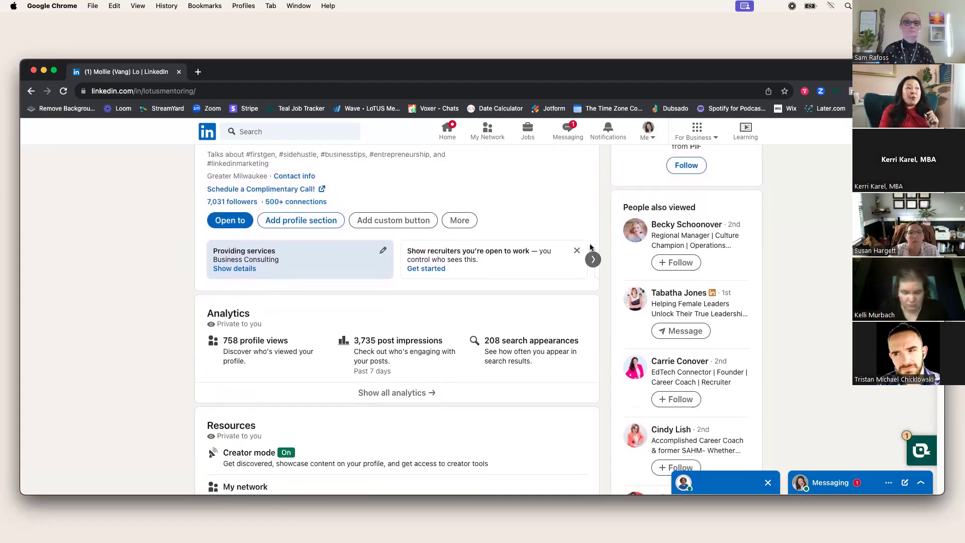
left_click(297, 224)
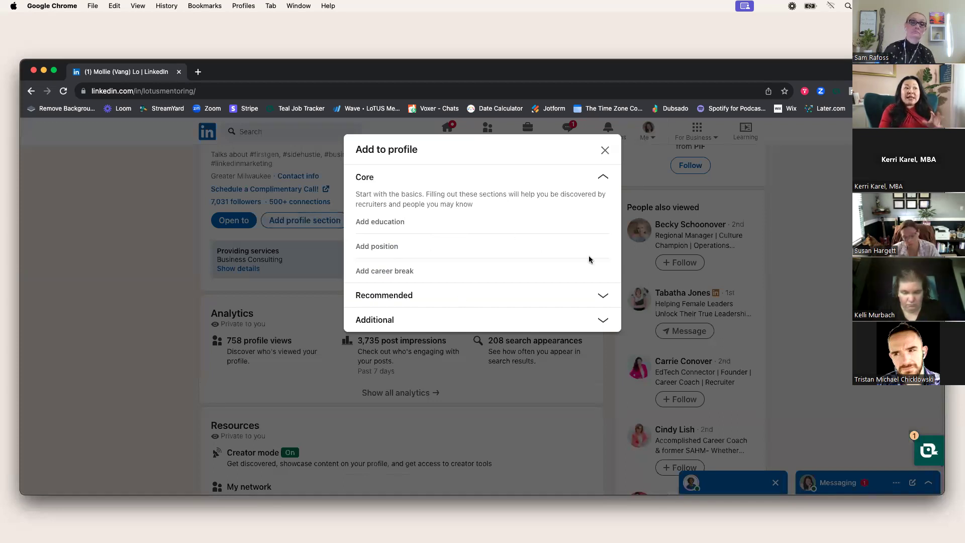
left_click(598, 300)
left_click(603, 372)
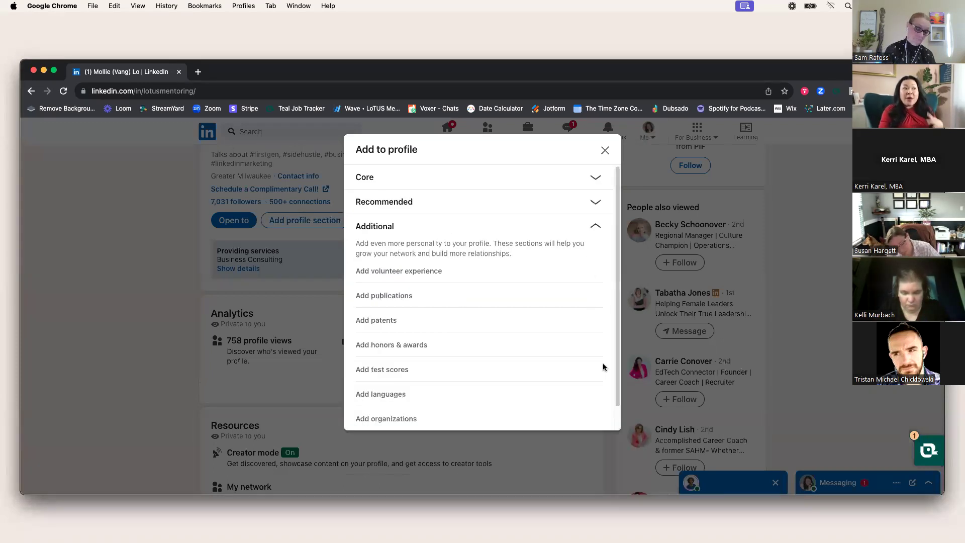
left_click(590, 206)
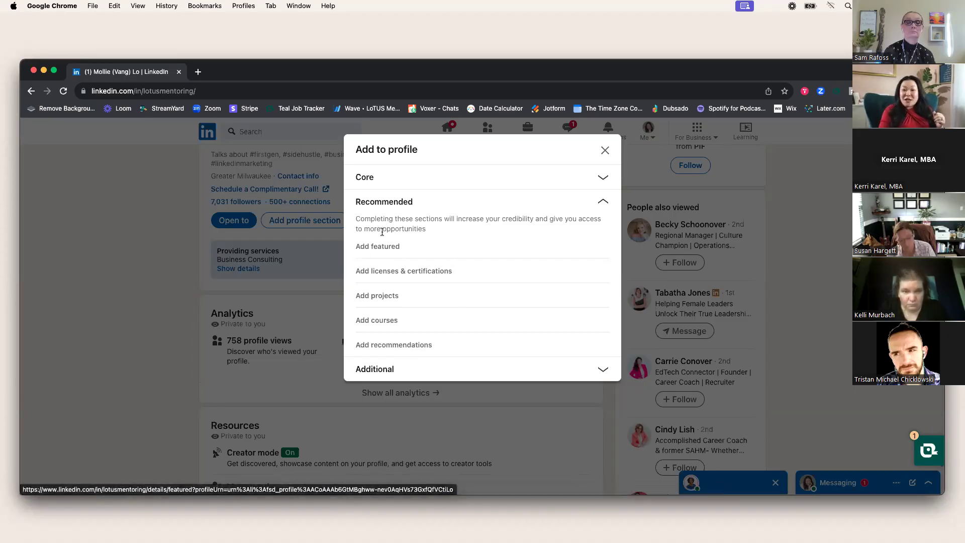
left_click(604, 150)
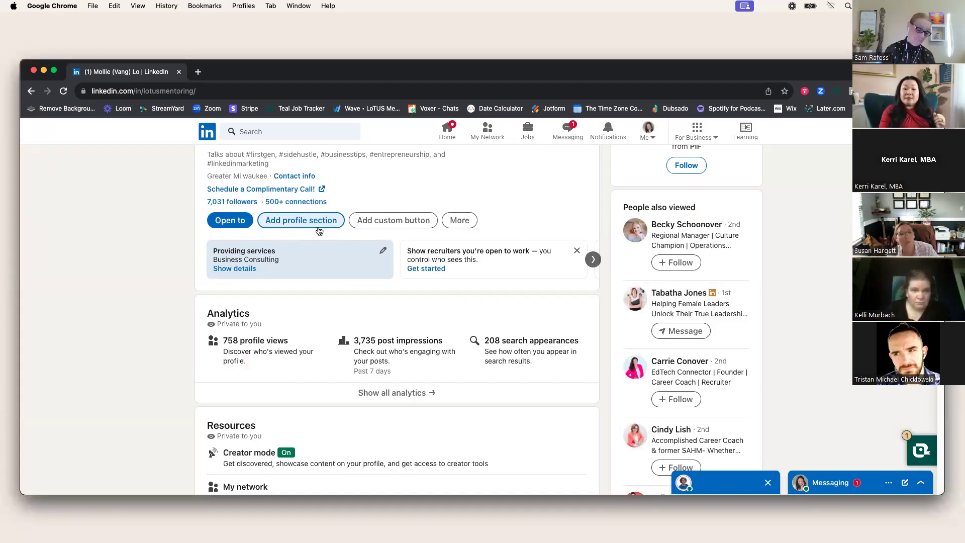
Open a new browser tab on the LinkedIn feed.
scroll(349, 272, "down", 1)
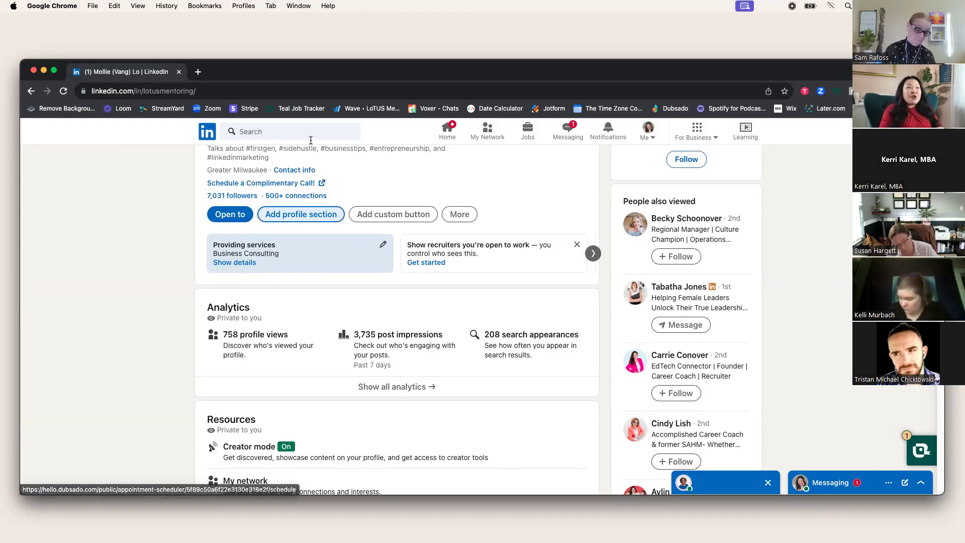
left_click(196, 72)
type("lin")
key("Return")
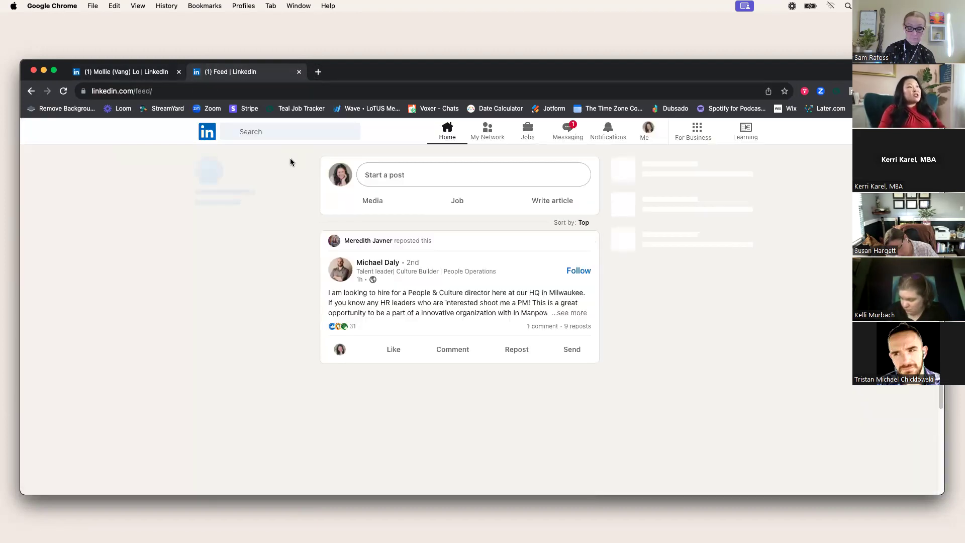
Search LinkedIn for 'career coach'.
left_click(289, 131)
type("career ")
type("coah")
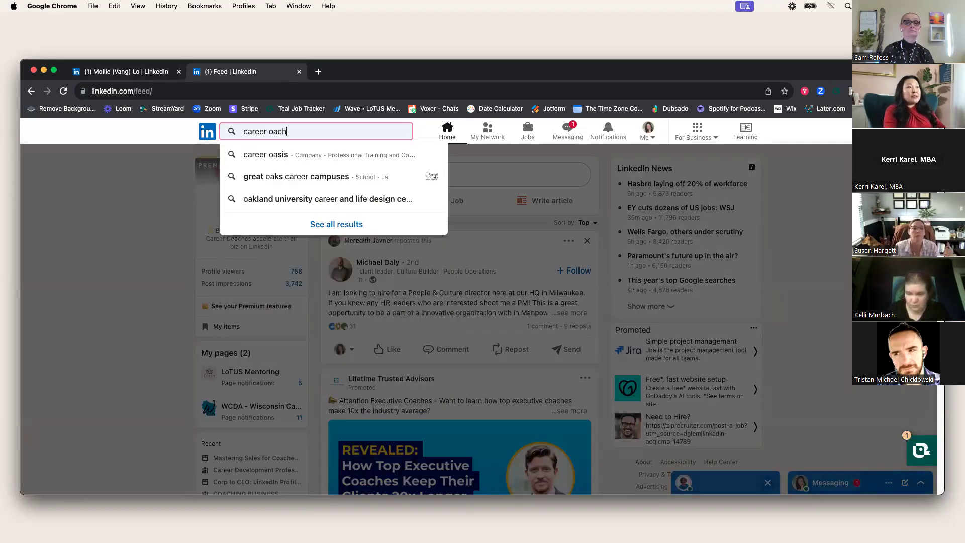
key("BackSpace")
type("ch")
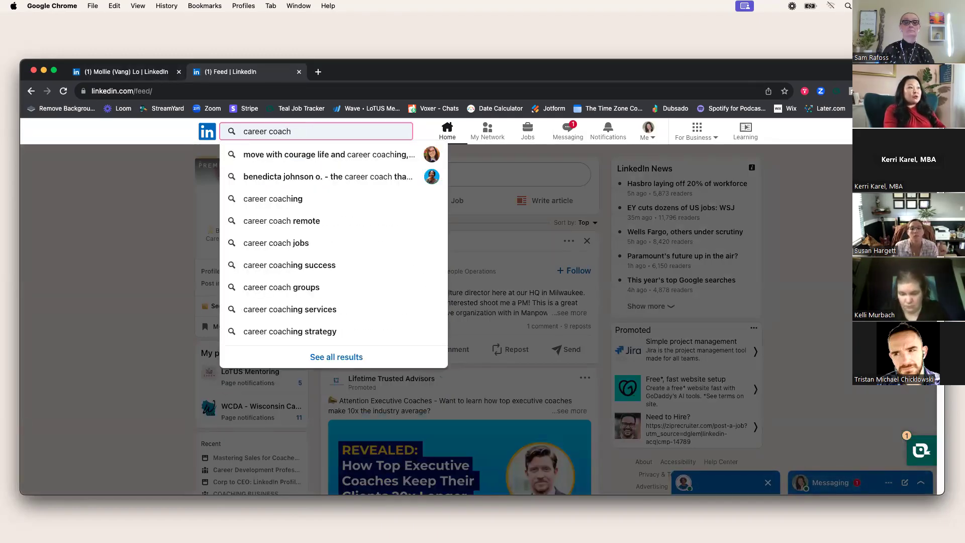
key("Return")
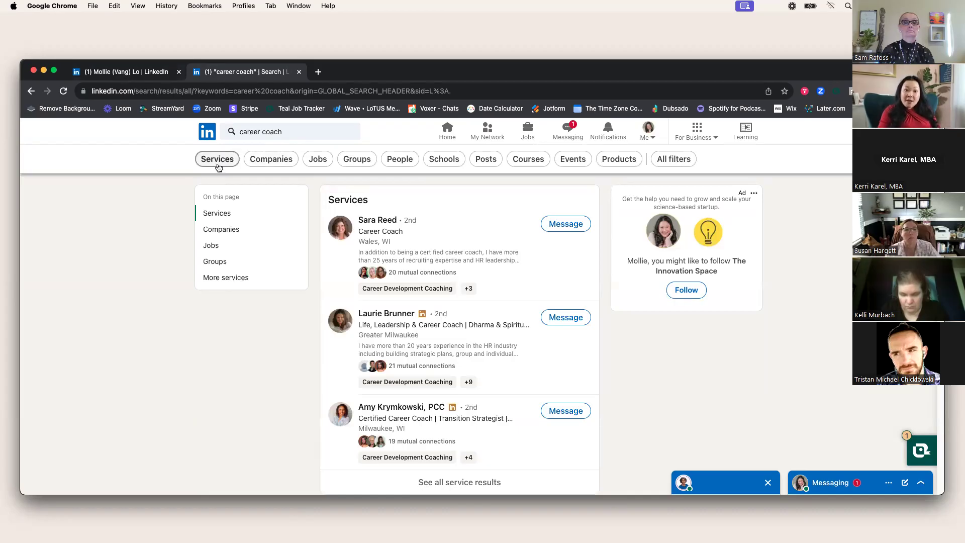
Filter the career coach results to Services, then switch back to the profile tab.
left_click(217, 160)
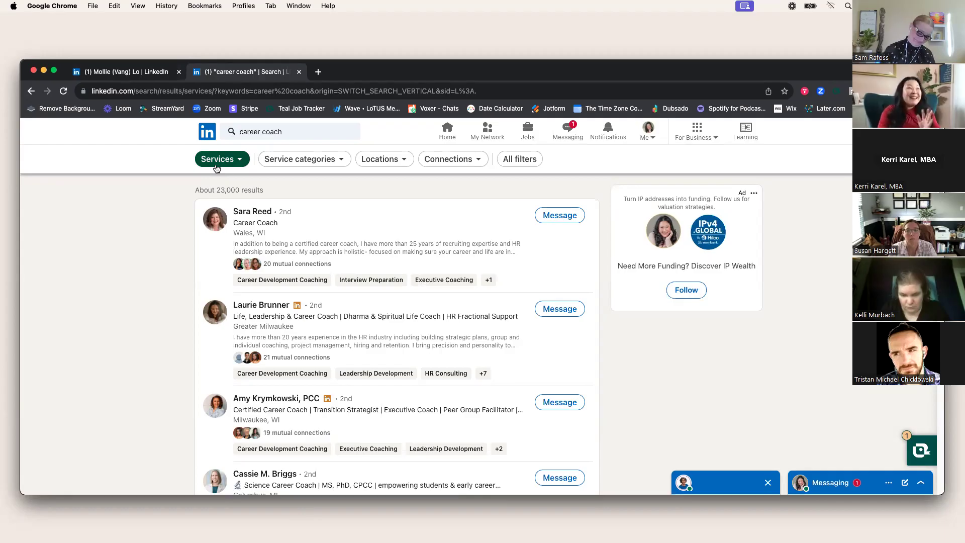
left_click(121, 71)
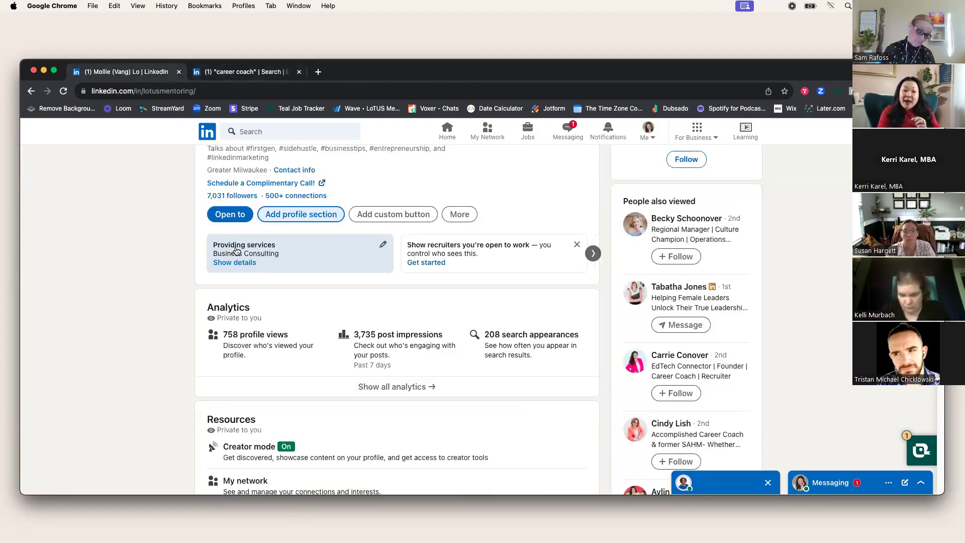
left_click(241, 71)
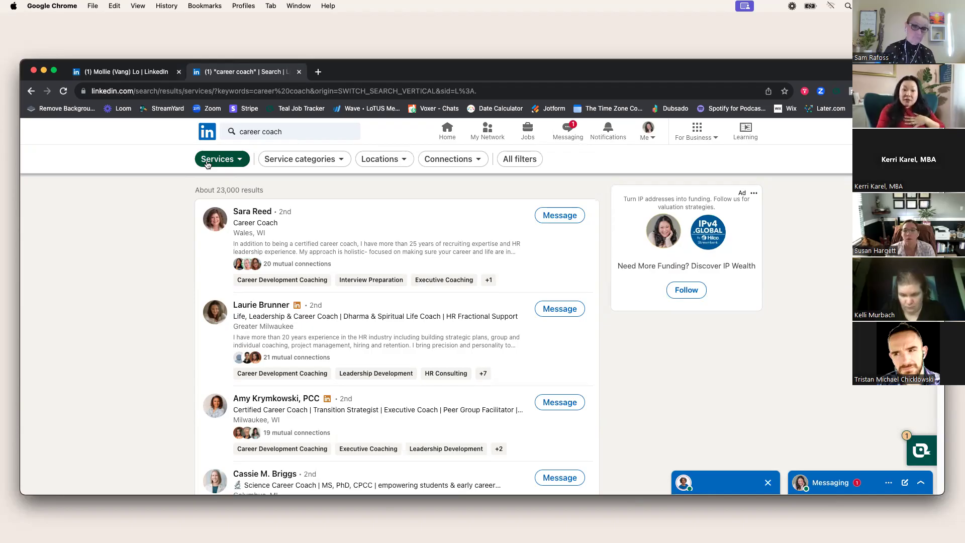
left_click(131, 72)
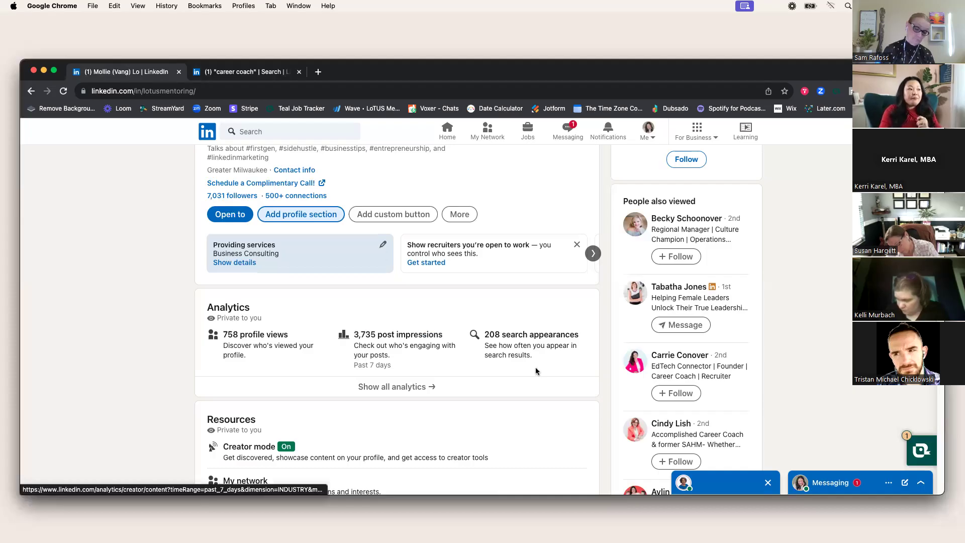
Scroll to the Analytics summary: 758 profile views, 3,735 post impressions, 208 search appearances.
scroll(540, 360, "down", 2)
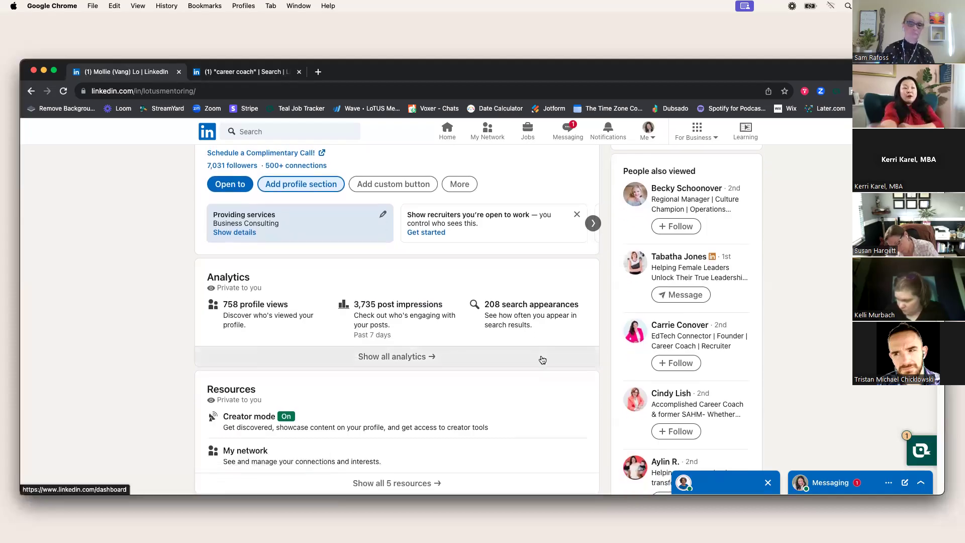
scroll(553, 355, "down", 2)
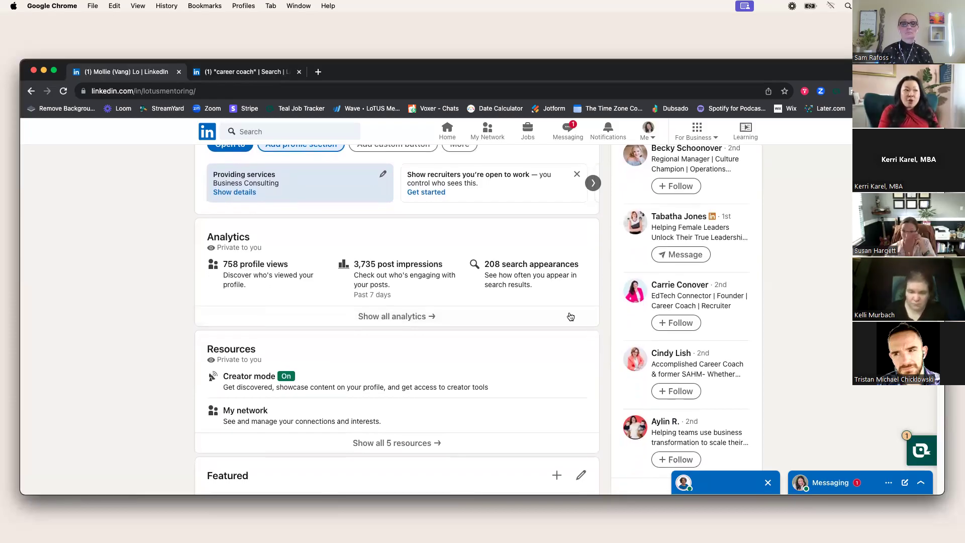
left_click(407, 318)
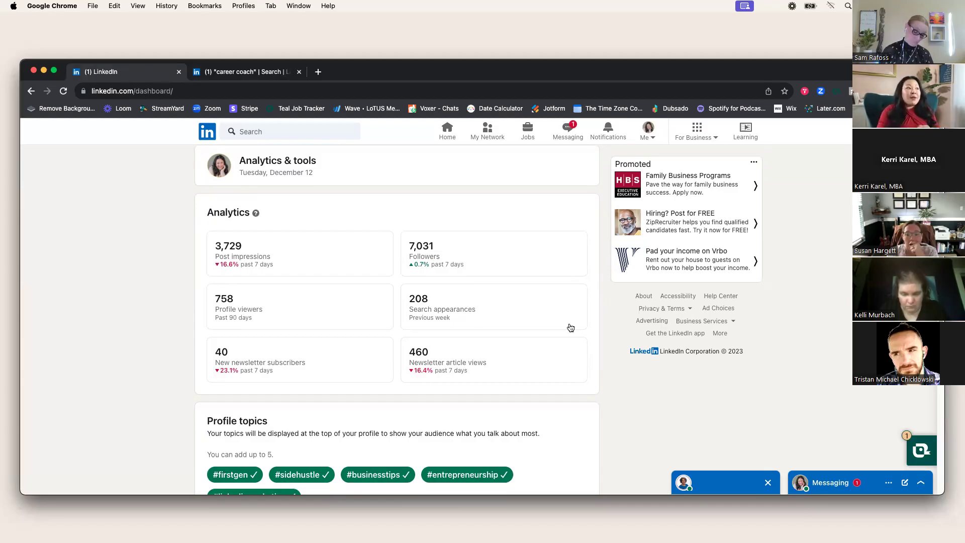
scroll(583, 349, "down", 1)
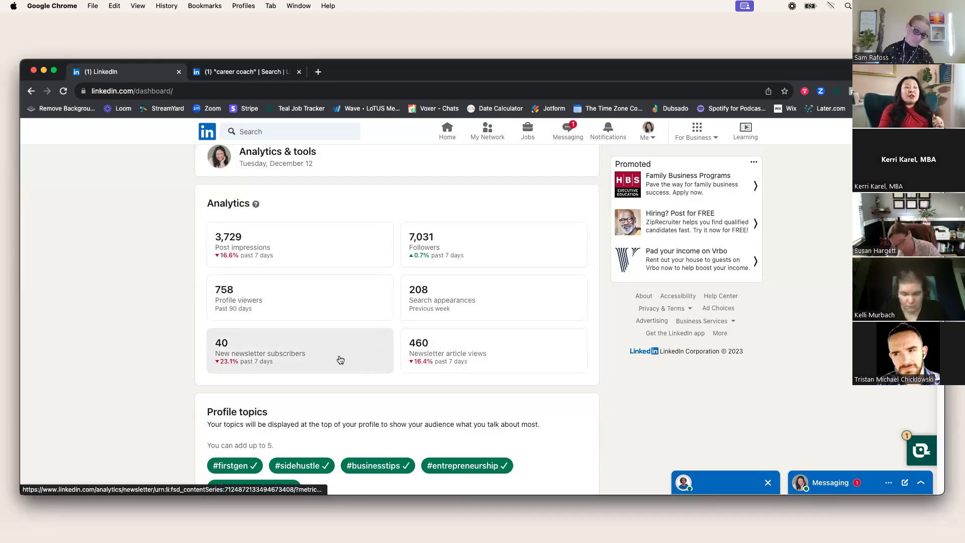
Chart post impressions for the Past 28 days and open the Impressions/Engagements filter.
left_click(318, 247)
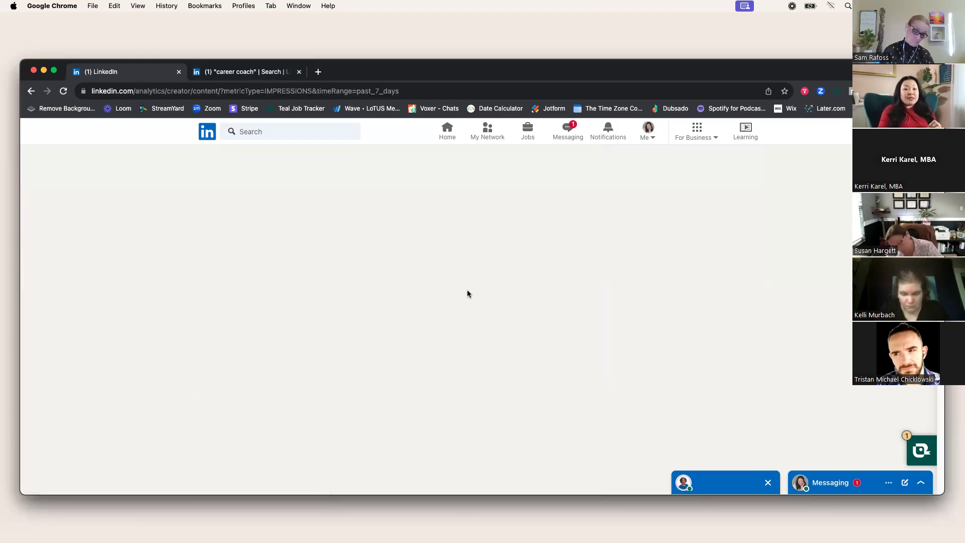
left_click(234, 198)
left_click(206, 269)
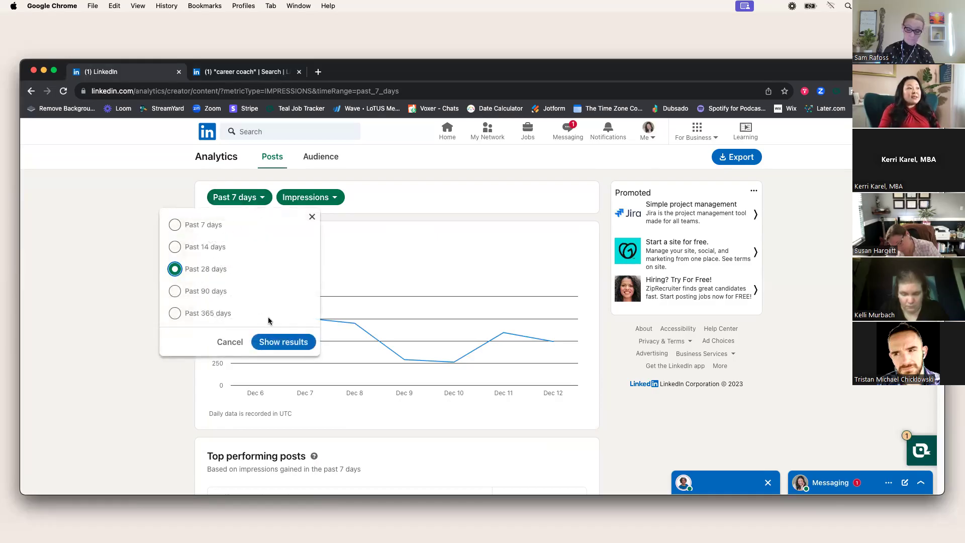
left_click(280, 341)
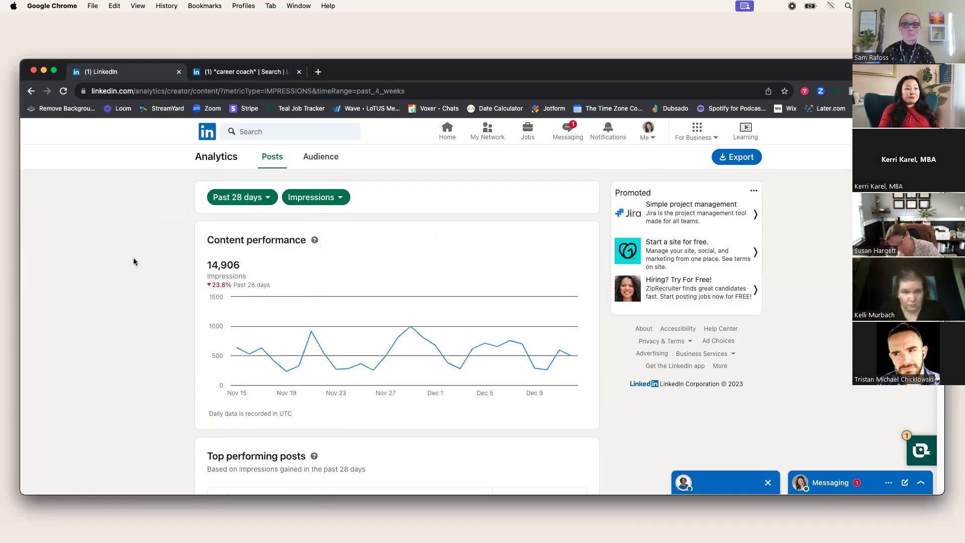
left_click(340, 198)
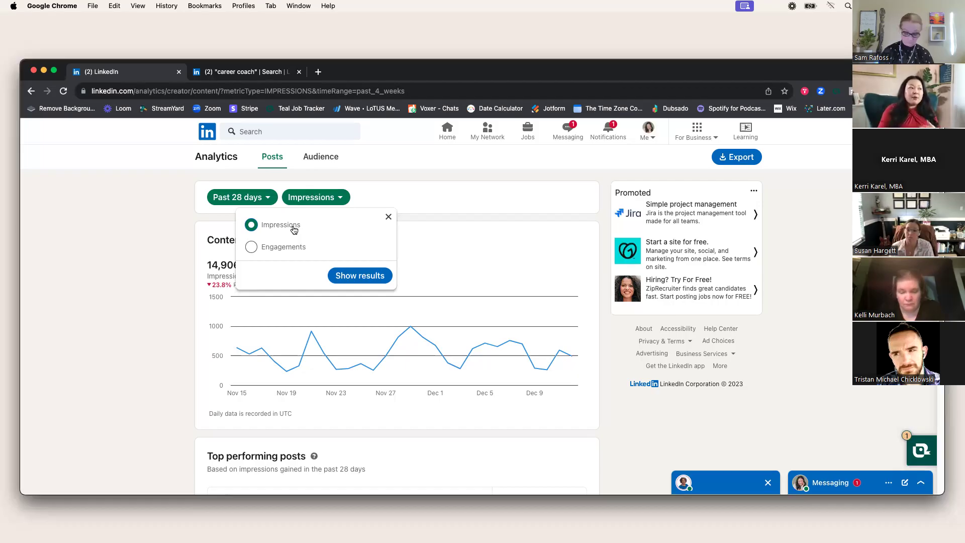
Switch the post chart to Engagements (484) and scroll to top posts at 57, 31, 28.
left_click(144, 273)
left_click(346, 201)
left_click(281, 249)
left_click(360, 277)
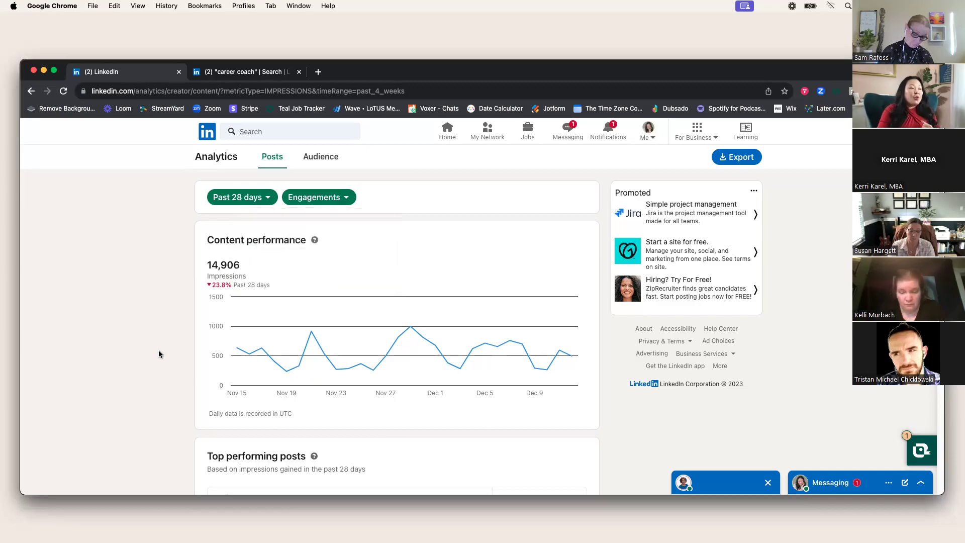
scroll(156, 341, "down", 1)
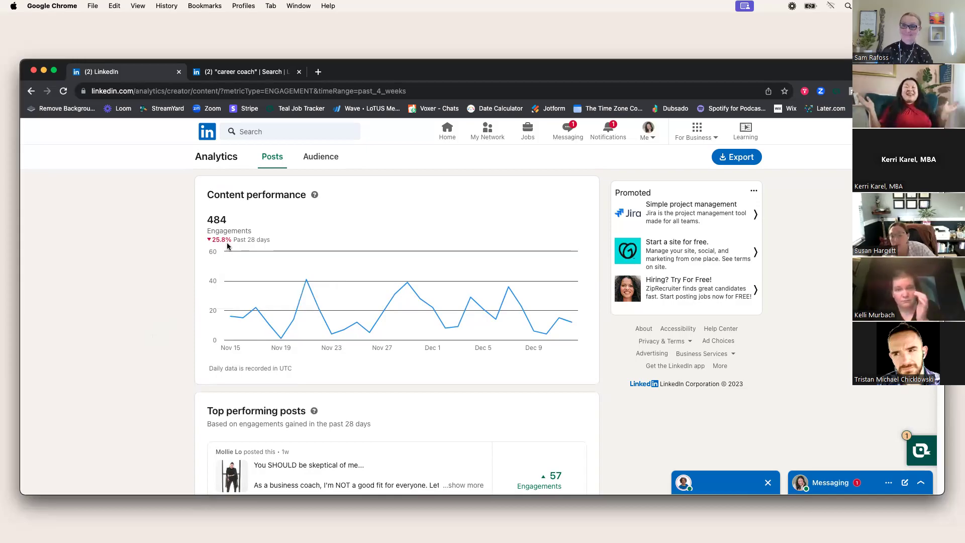
scroll(239, 272, "down", 2)
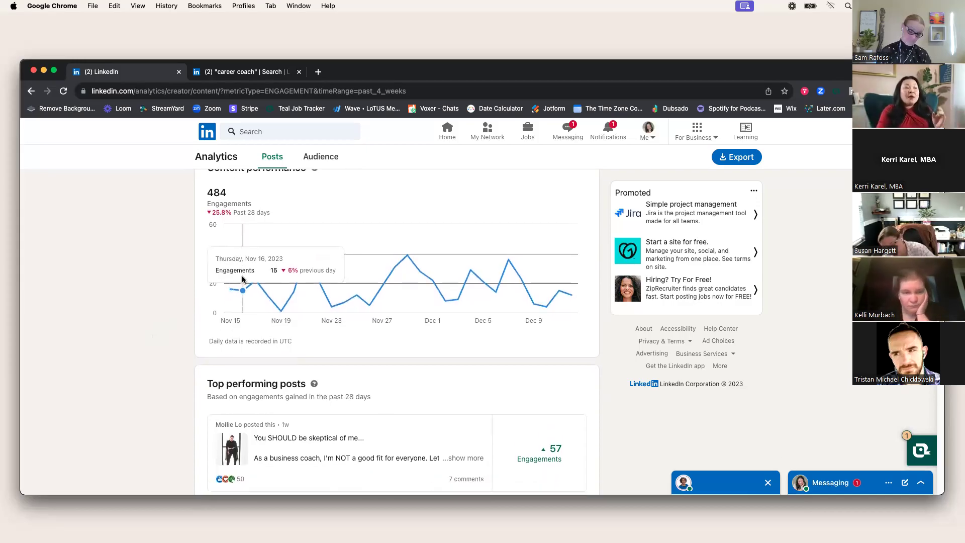
scroll(242, 280, "down", 6)
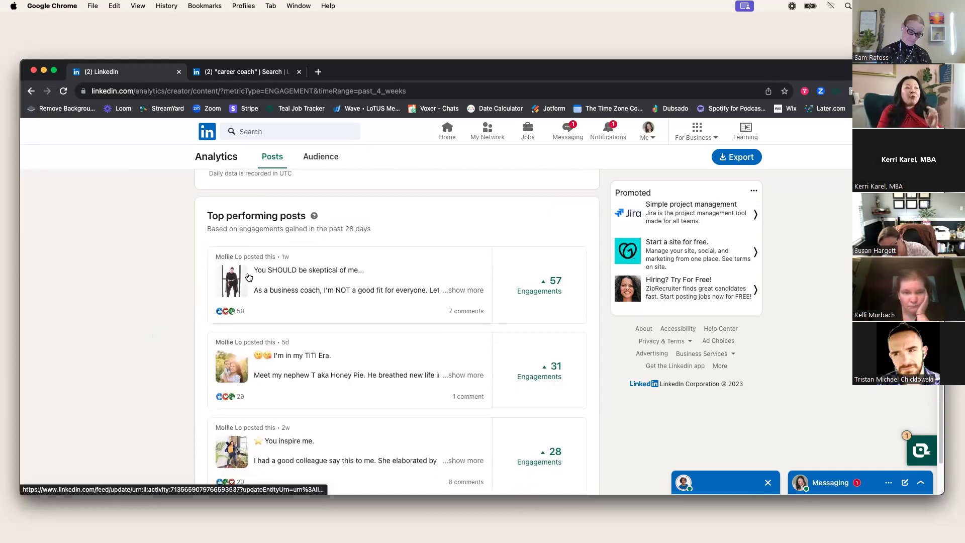
scroll(249, 277, "down", 1)
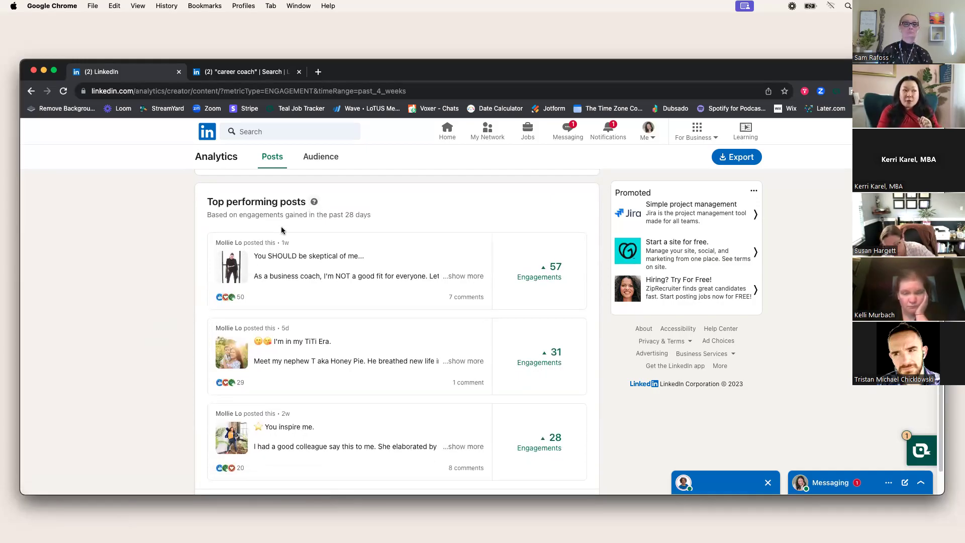
scroll(269, 213, "down", 1)
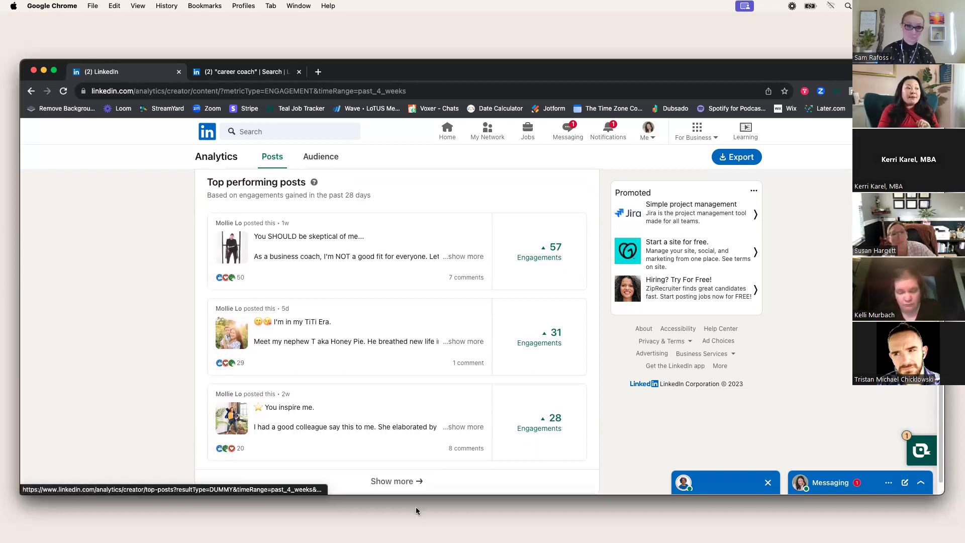
Open the full Top performing posts list and scroll through posts from 57 down to 15 engagements.
left_click(397, 481)
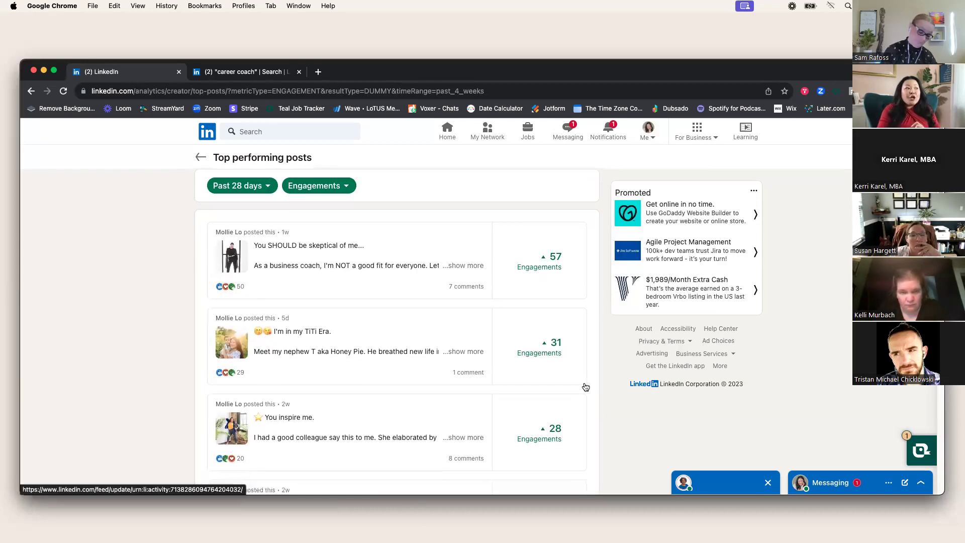
scroll(583, 387, "down", 1)
scroll(586, 386, "down", 3)
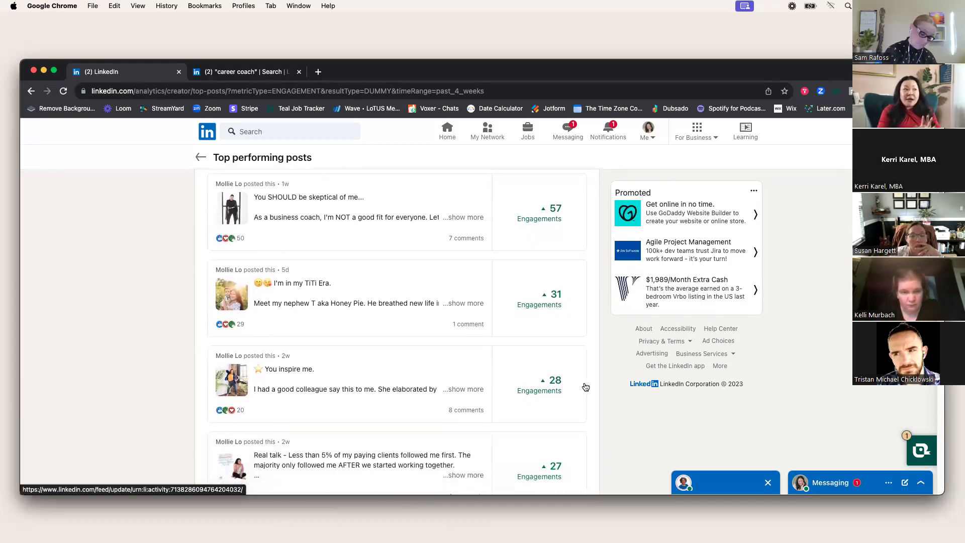
scroll(586, 386, "down", 5)
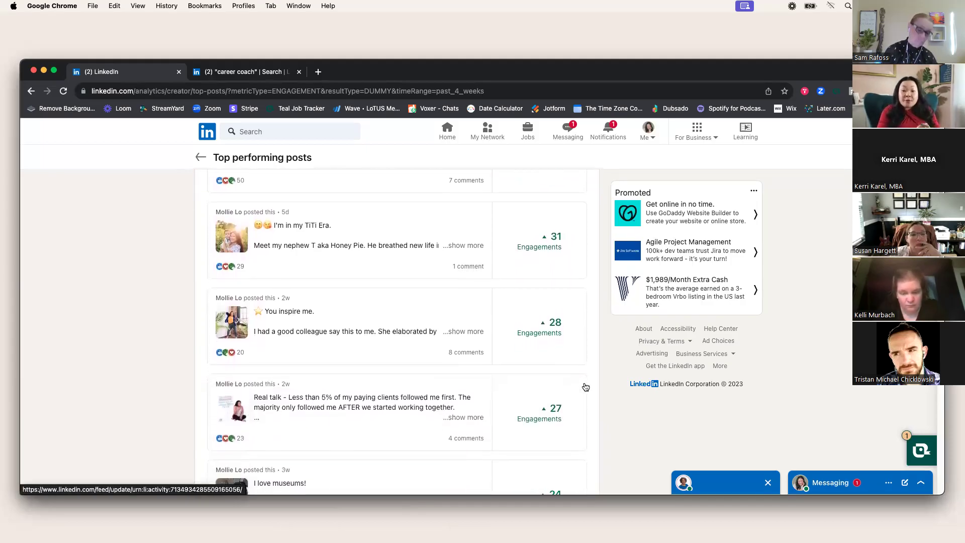
scroll(585, 386, "up", 6)
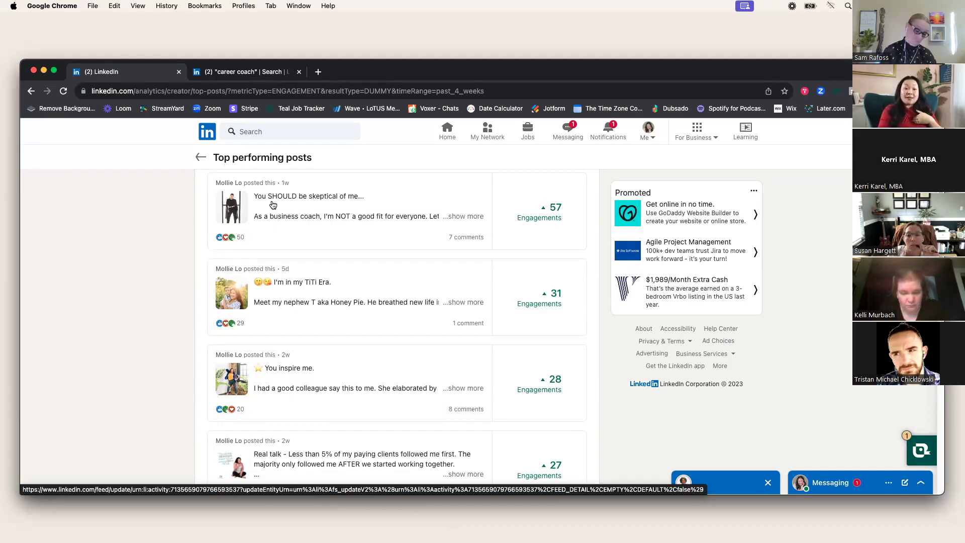
scroll(345, 364, "down", 1)
scroll(352, 365, "down", 5)
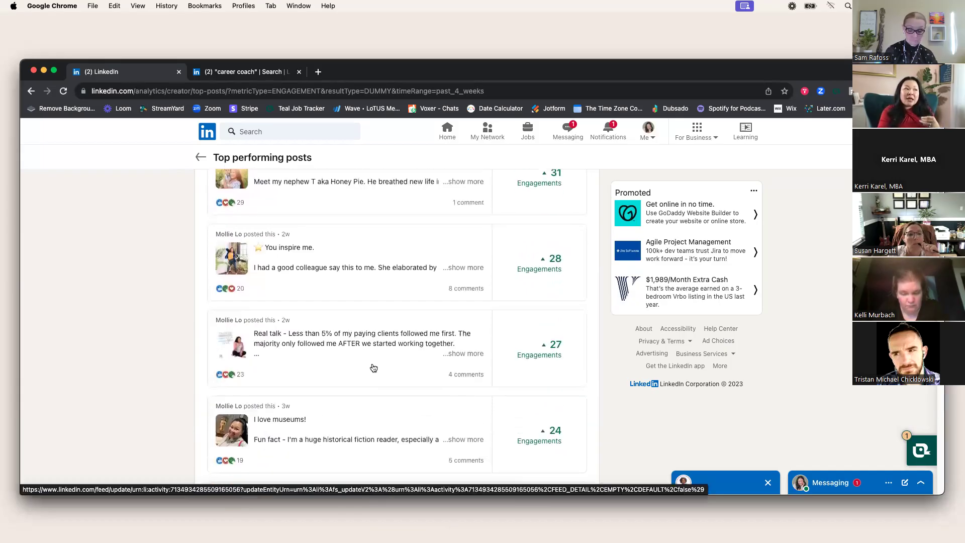
scroll(374, 368, "down", 2)
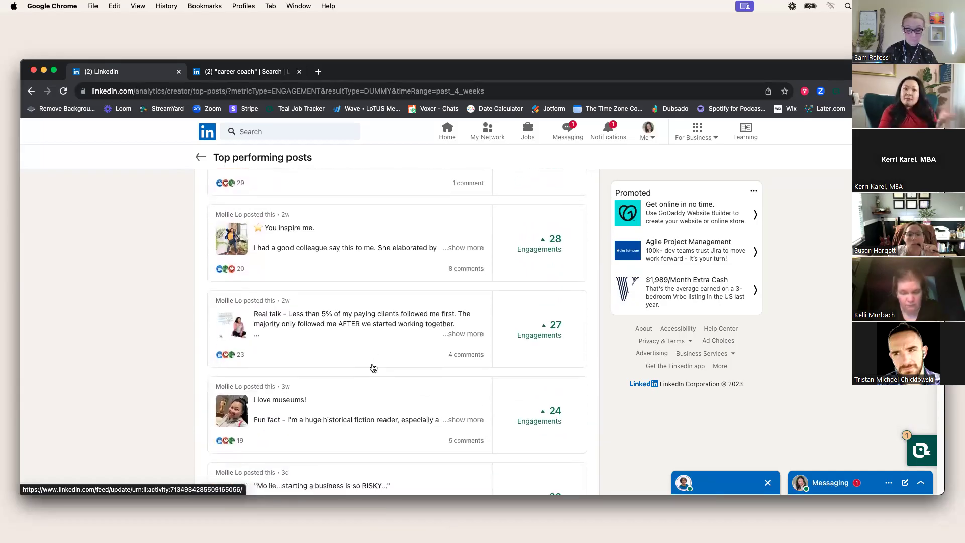
scroll(373, 368, "down", 17)
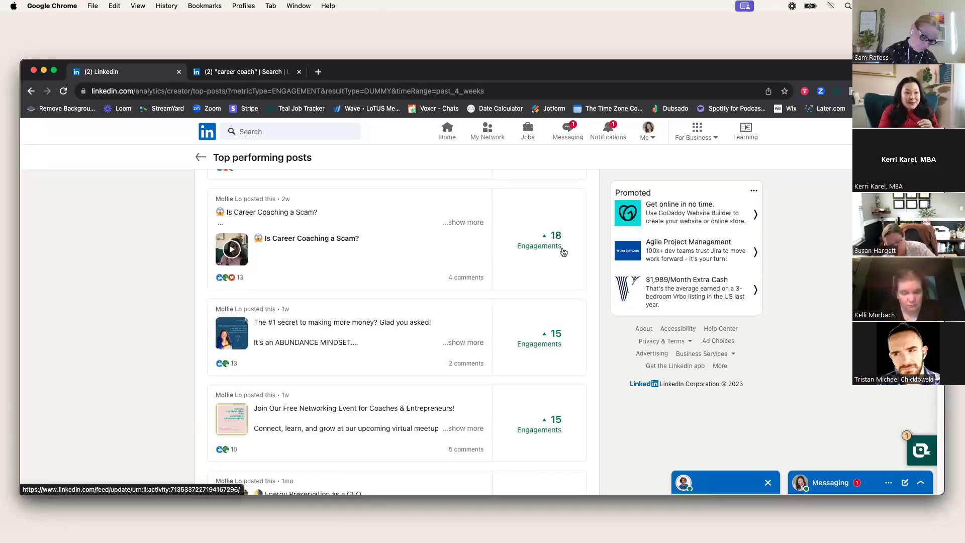
scroll(588, 236, "up", 10)
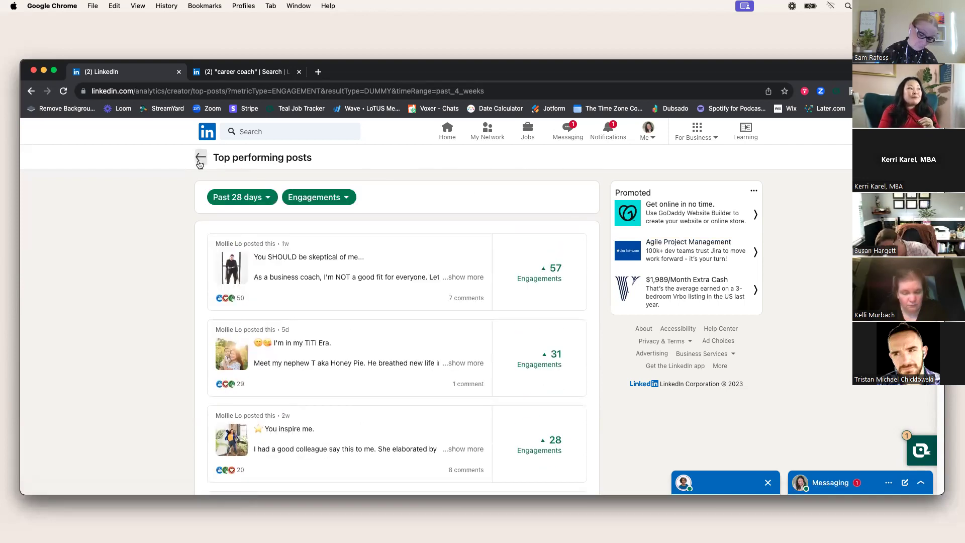
Return to the analytics overview and switch to the Audience tab.
key("super+bracketleft")
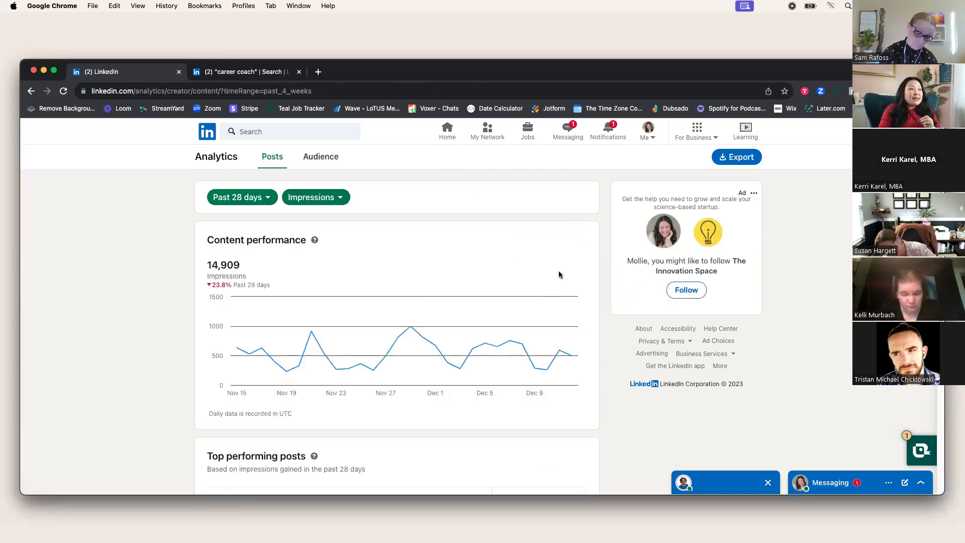
scroll(566, 357, "down", 8)
scroll(573, 354, "up", 8)
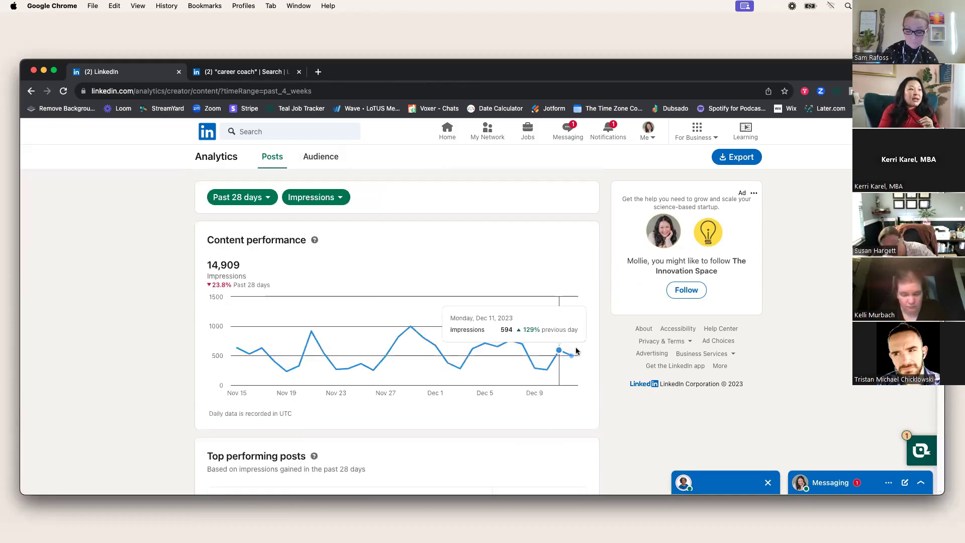
left_click(327, 156)
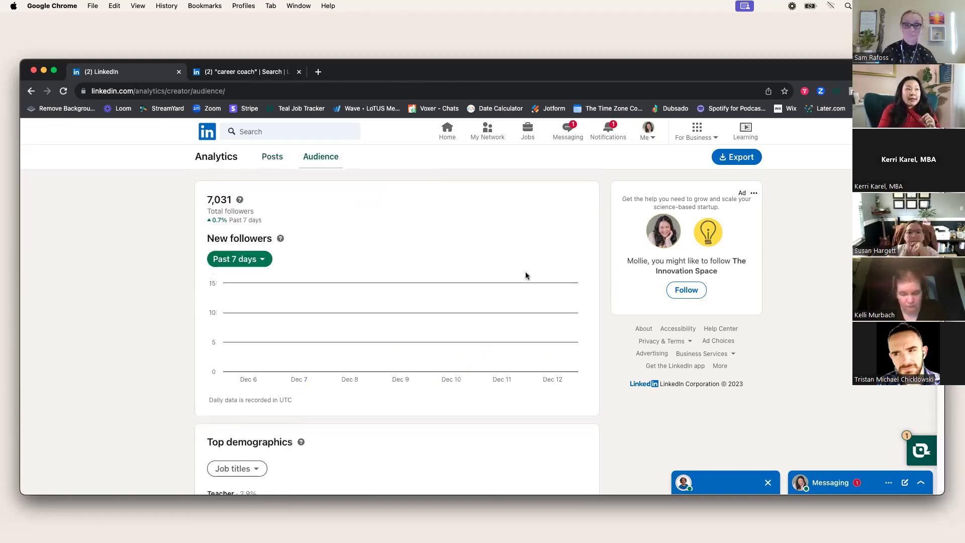
Set the followers chart range to Past 28 days, showing 7,031 total followers.
left_click(248, 266)
left_click(212, 332)
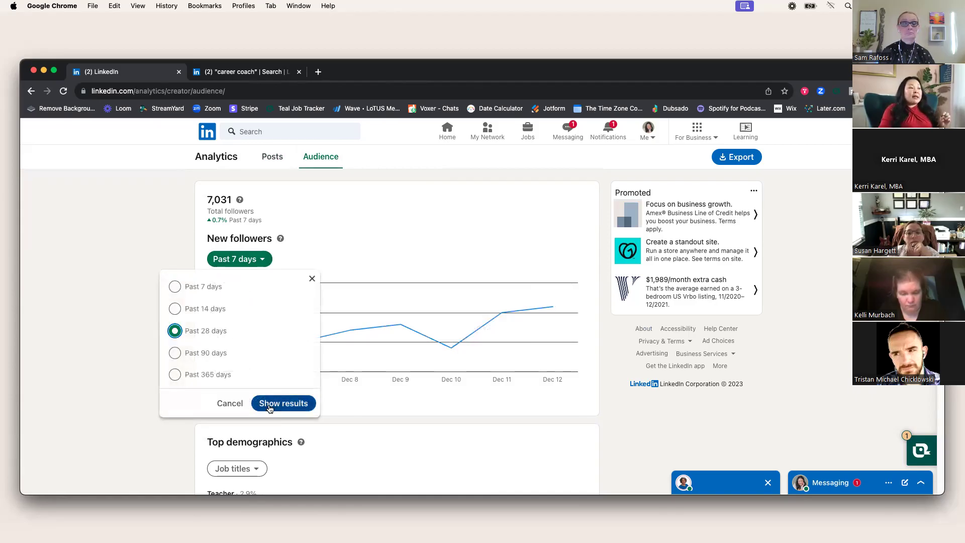
left_click(270, 405)
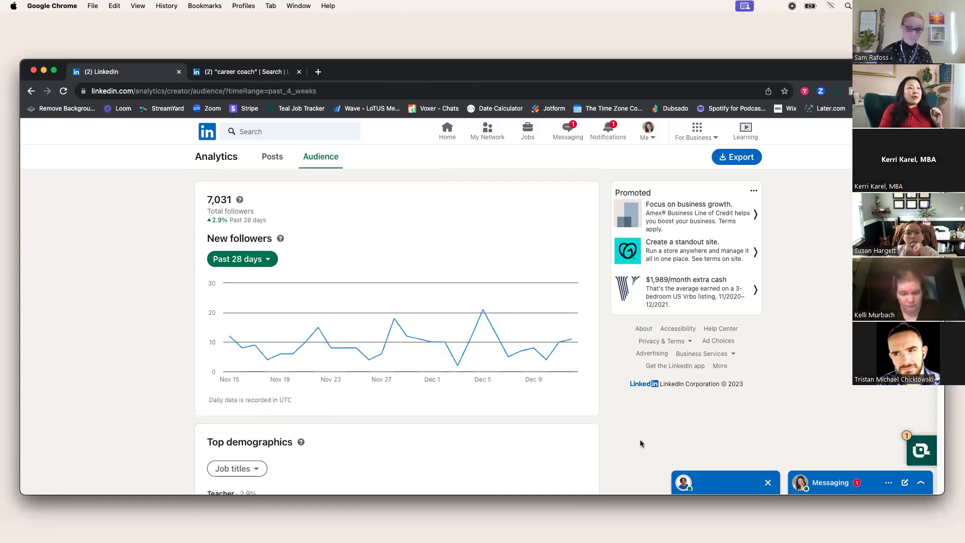
Scroll to Top demographics and highlight the job titles Founder, Owner and Recruiter.
scroll(640, 444, "down", 2)
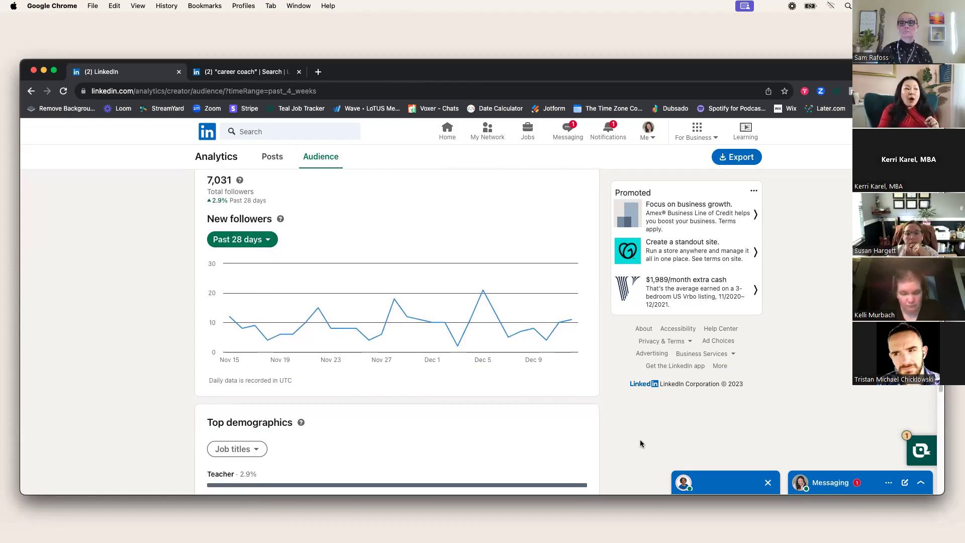
scroll(640, 444, "down", 5)
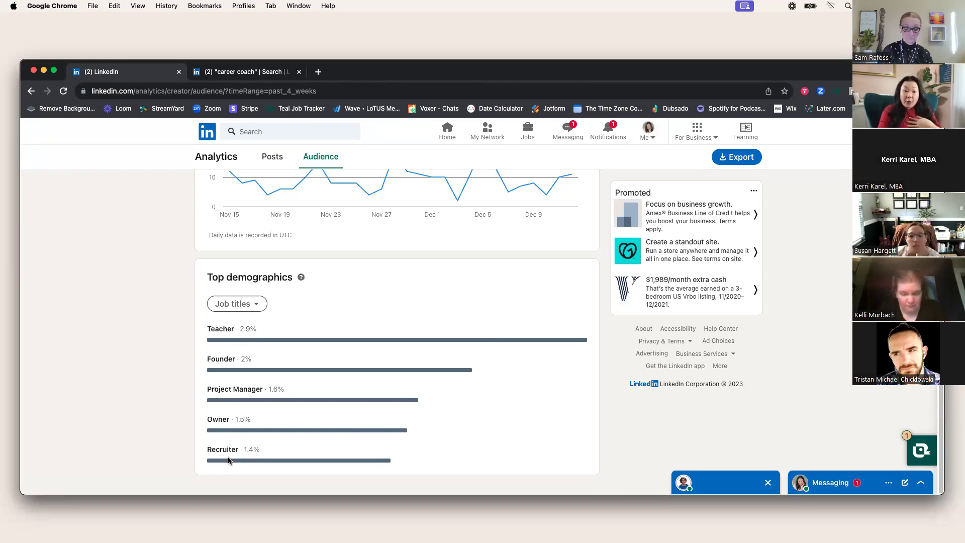
double_click(217, 361)
double_click(217, 419)
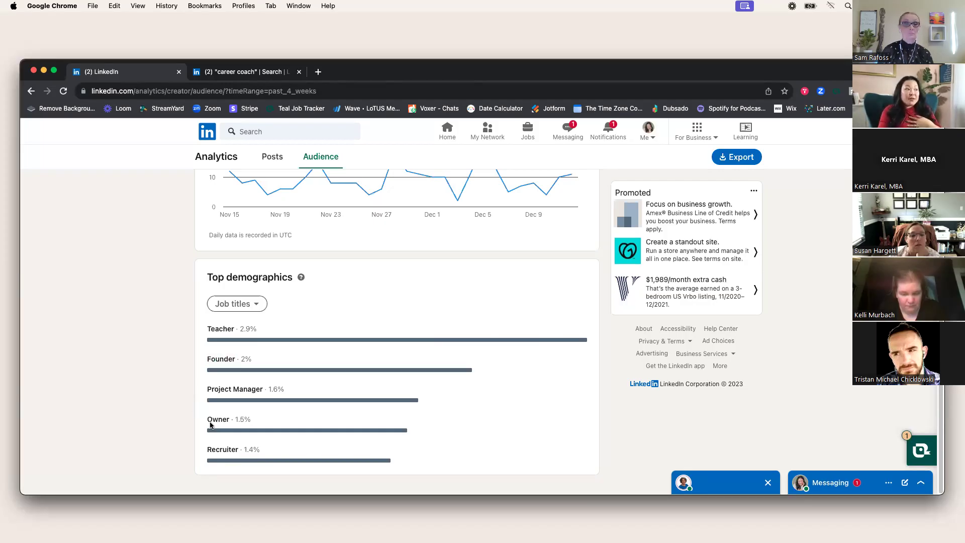
double_click(222, 449)
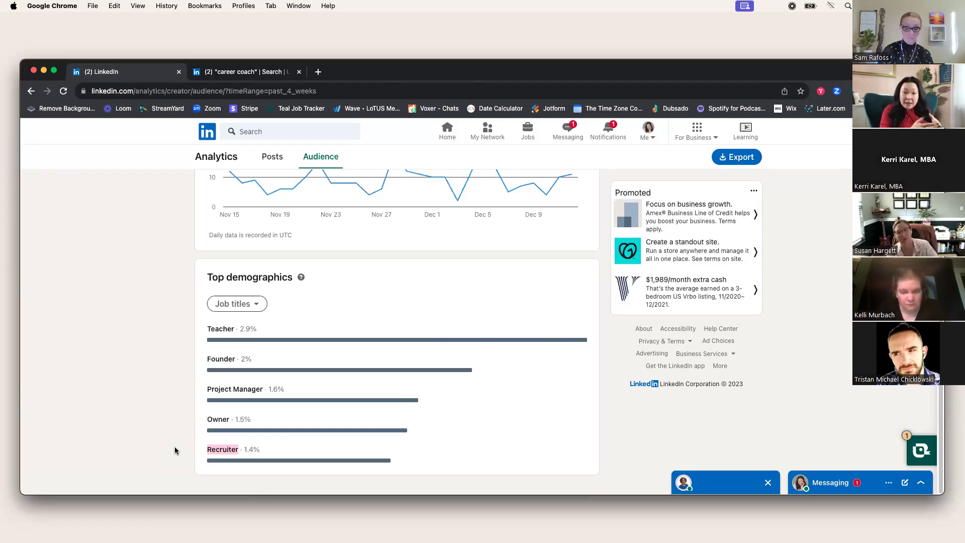
Switch the Top demographics breakdown from Industries to Seniority.
left_click(259, 303)
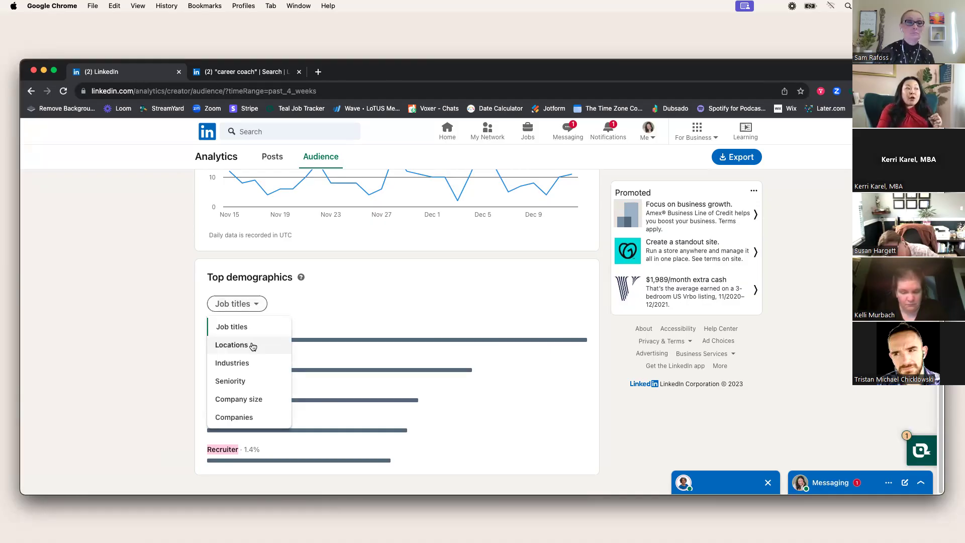
left_click(244, 362)
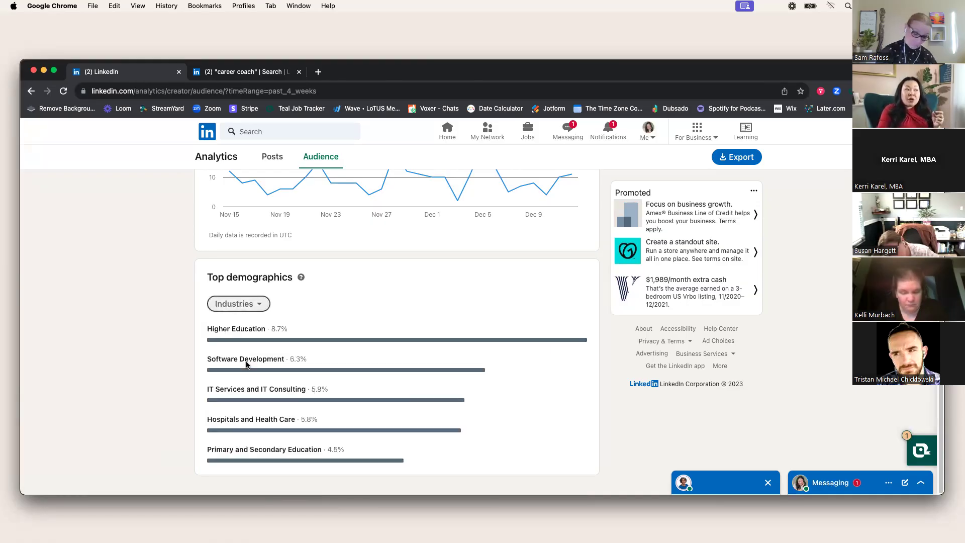
left_click(260, 308)
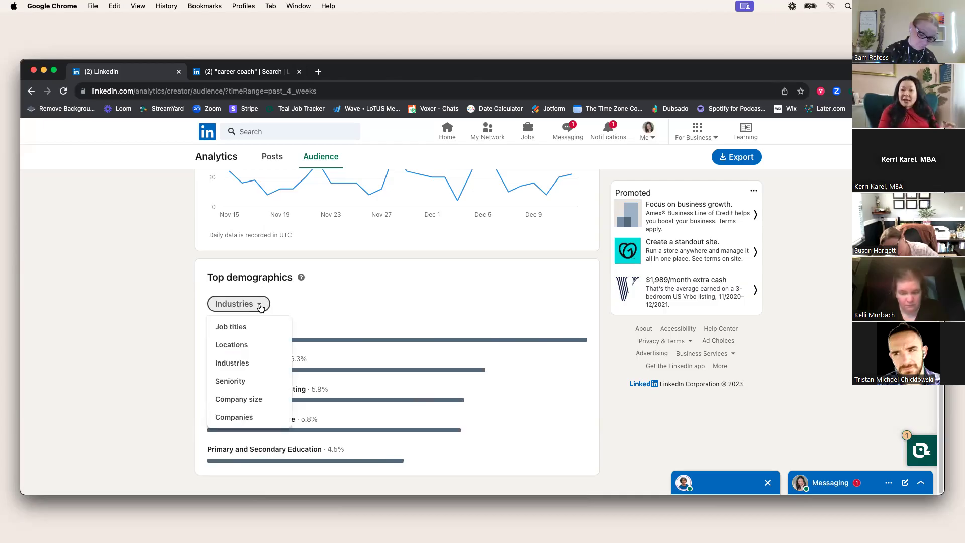
left_click(221, 381)
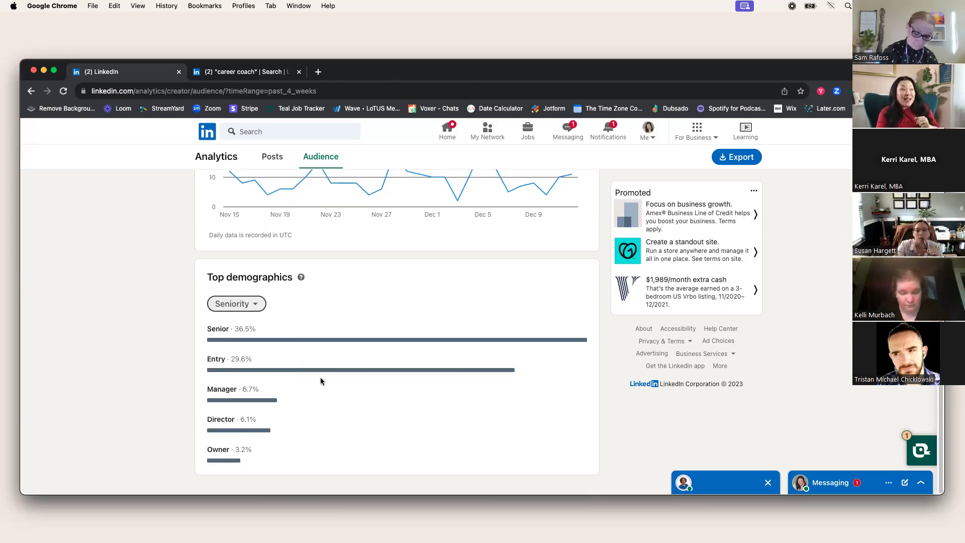
Highlight the Senior category, clear it, and return to the 28-day new-followers chart.
double_click(223, 330)
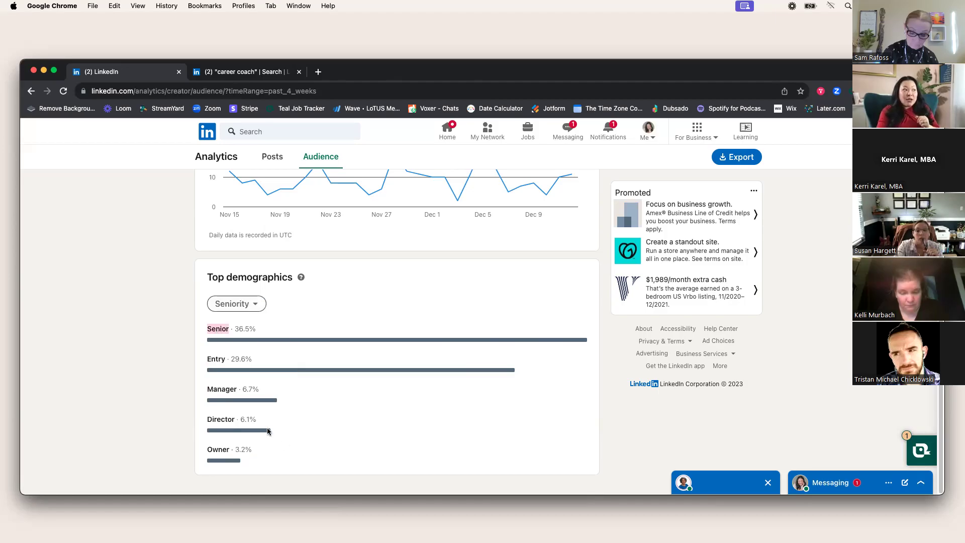
left_click(218, 448)
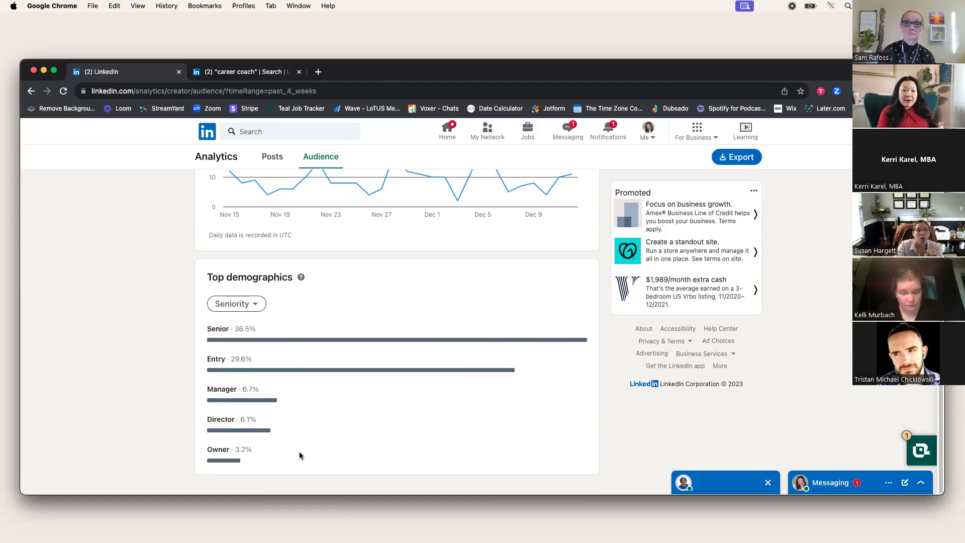
scroll(346, 420, "up", 4)
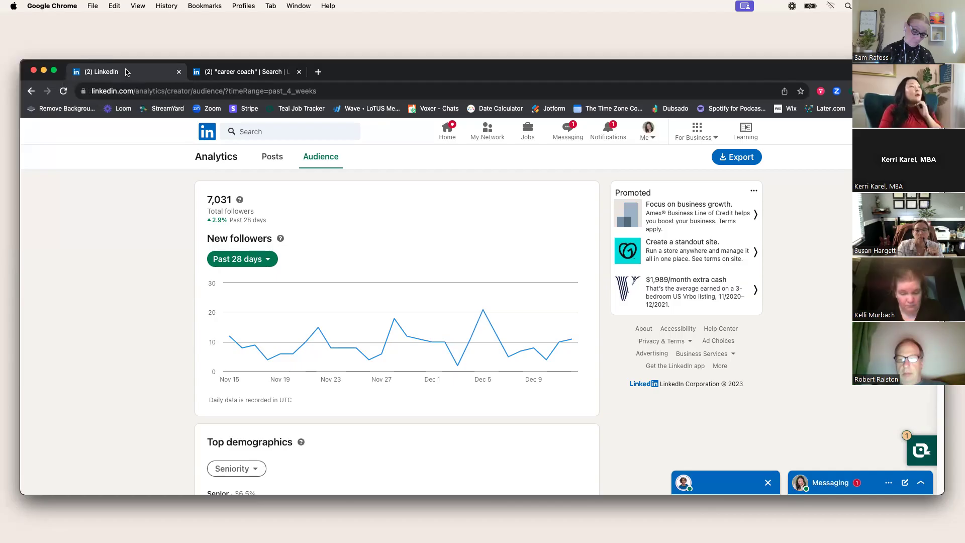
Leave analytics and open your own profile via the Me menu's View Profile.
left_click(236, 71)
left_click(176, 78)
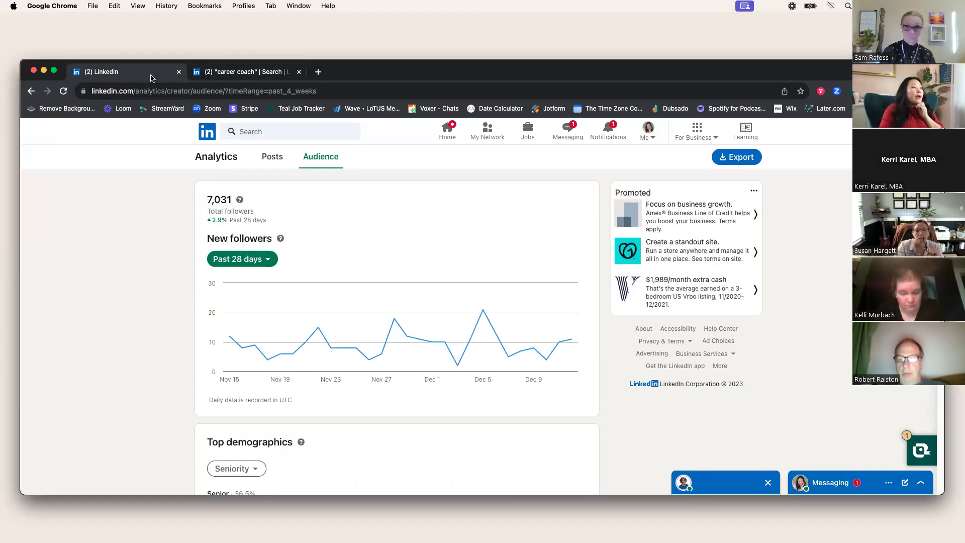
left_click(648, 131)
left_click(605, 216)
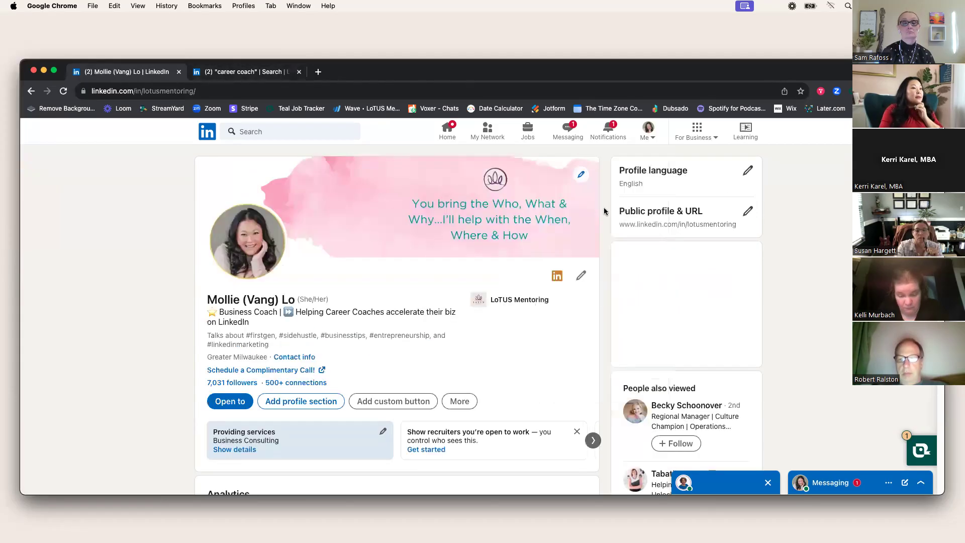
Scroll to Featured and advance the carousel one card to the coaching-biz booking item.
scroll(180, 367, "down", 5)
scroll(179, 367, "down", 5)
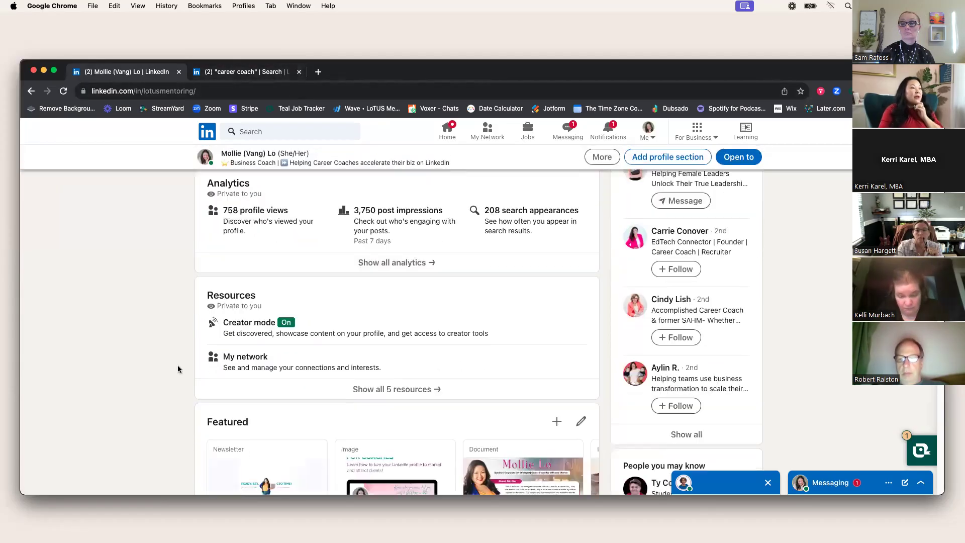
scroll(170, 365, "up", 1)
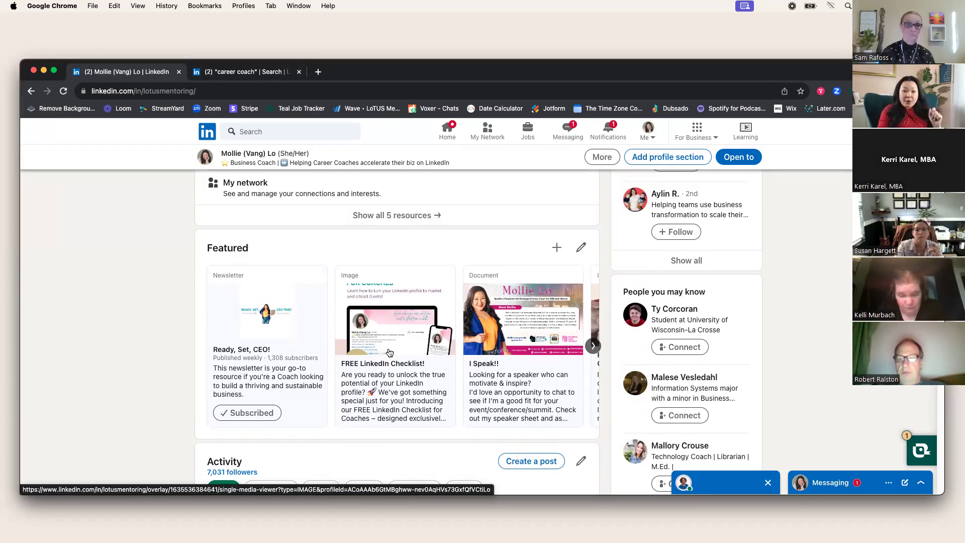
scroll(390, 353, "down", 1)
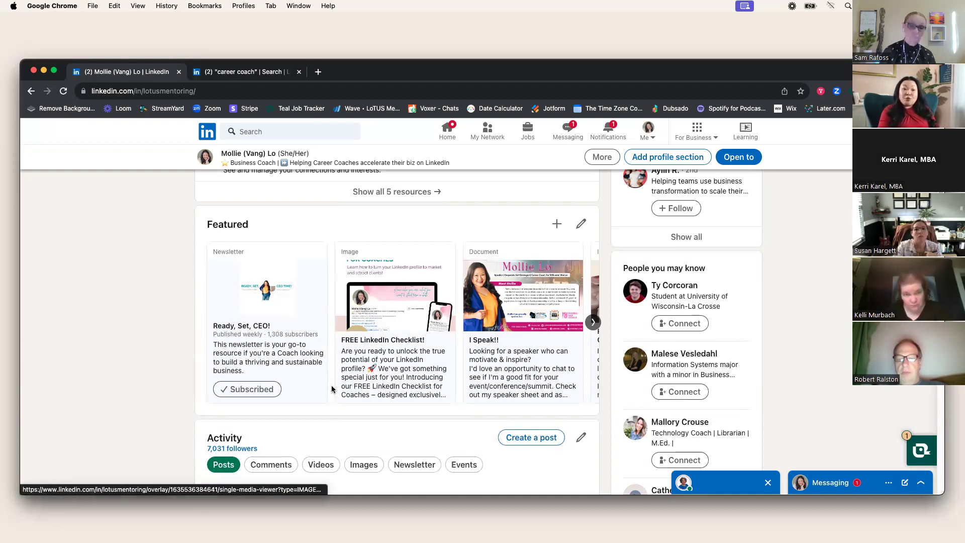
left_click(592, 322)
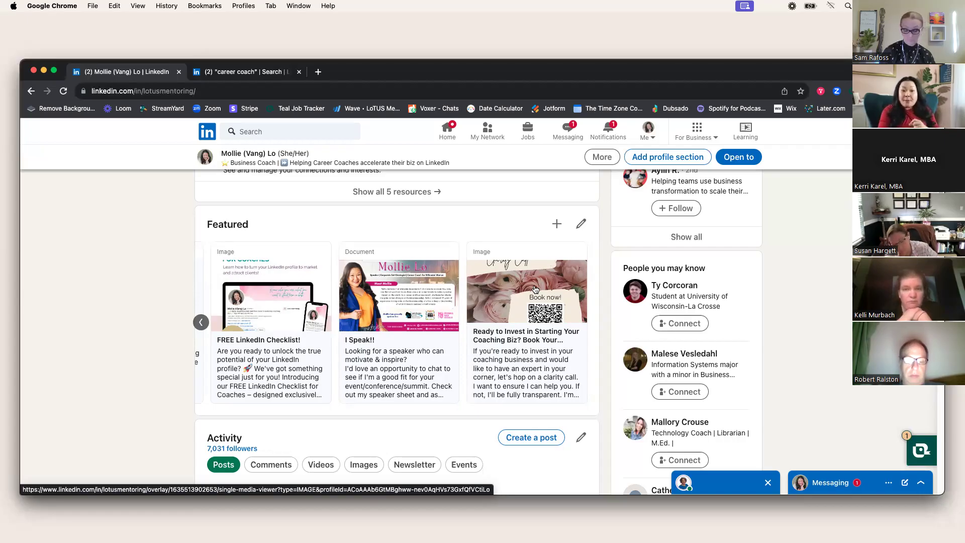
Scroll down the profile past the Activity posts until the About section shows.
scroll(535, 288, "down", 3)
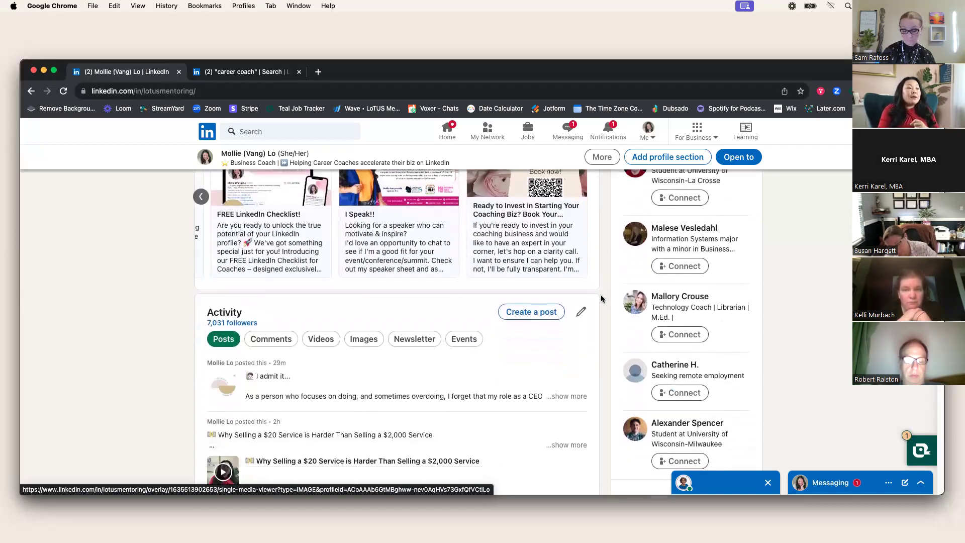
scroll(602, 290, "down", 3)
scroll(604, 292, "up", 2)
scroll(604, 295, "down", 1)
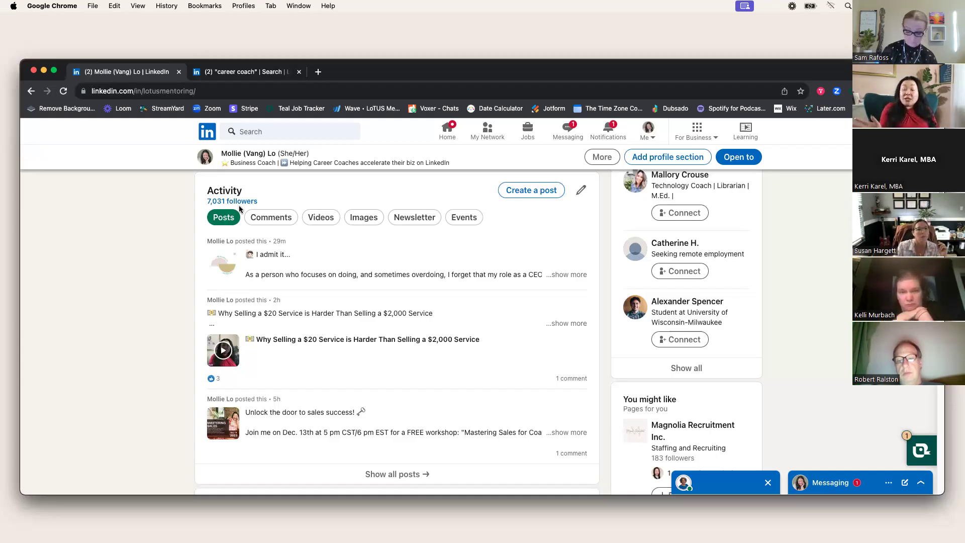
scroll(239, 205, "down", 5)
scroll(574, 293, "down", 2)
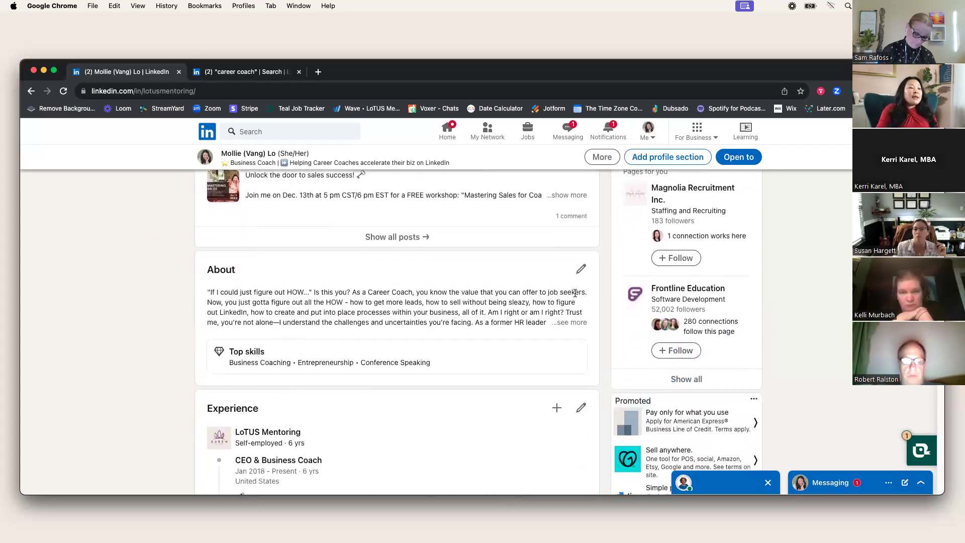
Expand the About section with '...see more' to reveal its full text.
left_click(577, 323)
scroll(595, 320, "down", 3)
scroll(593, 317, "up", 2)
scroll(597, 320, "down", 1)
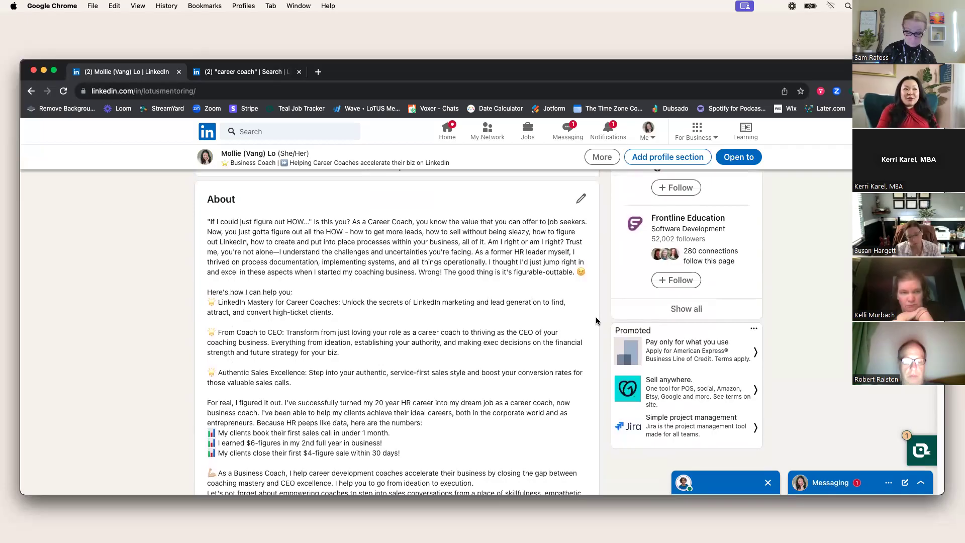
scroll(597, 320, "down", 1)
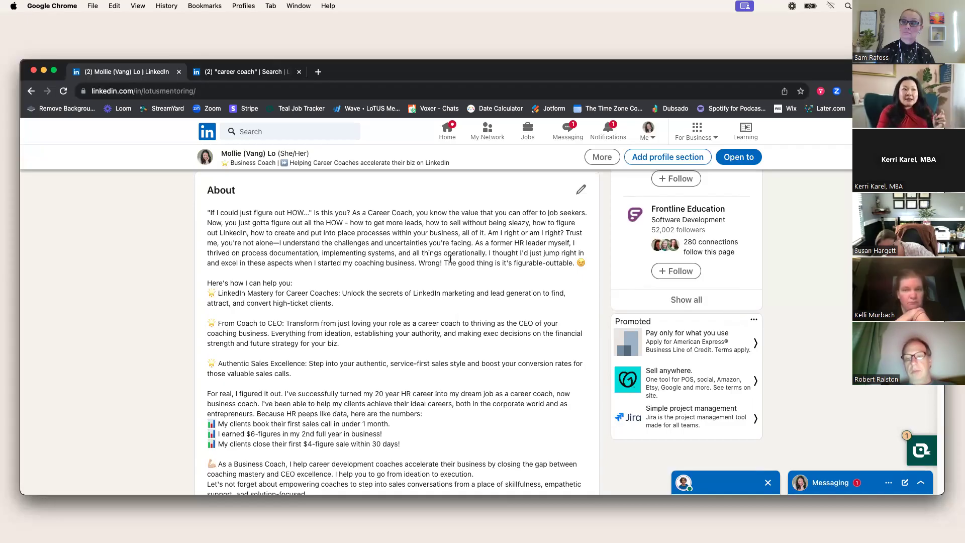
Read through the About text, highlighting the About heading and the word 'you'.
double_click(222, 190)
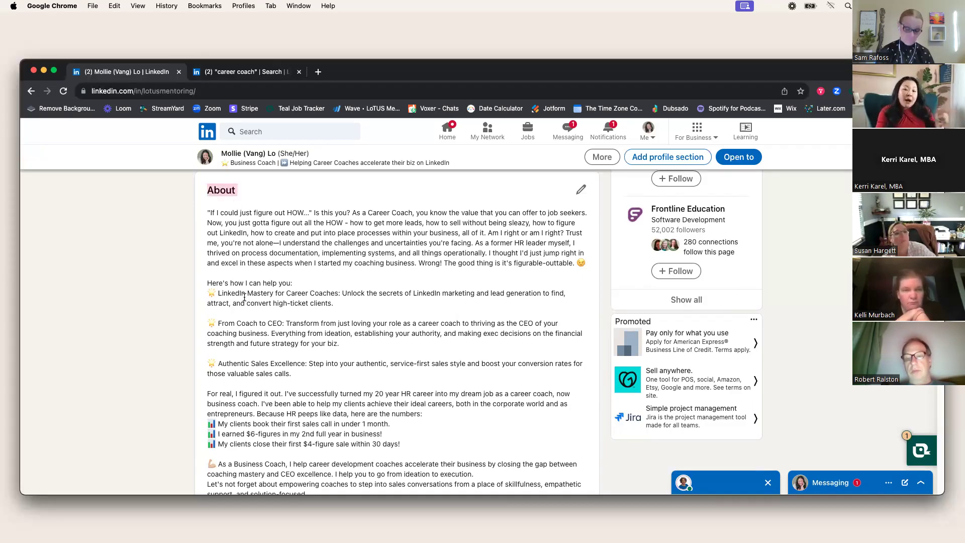
scroll(266, 306, "down", 1)
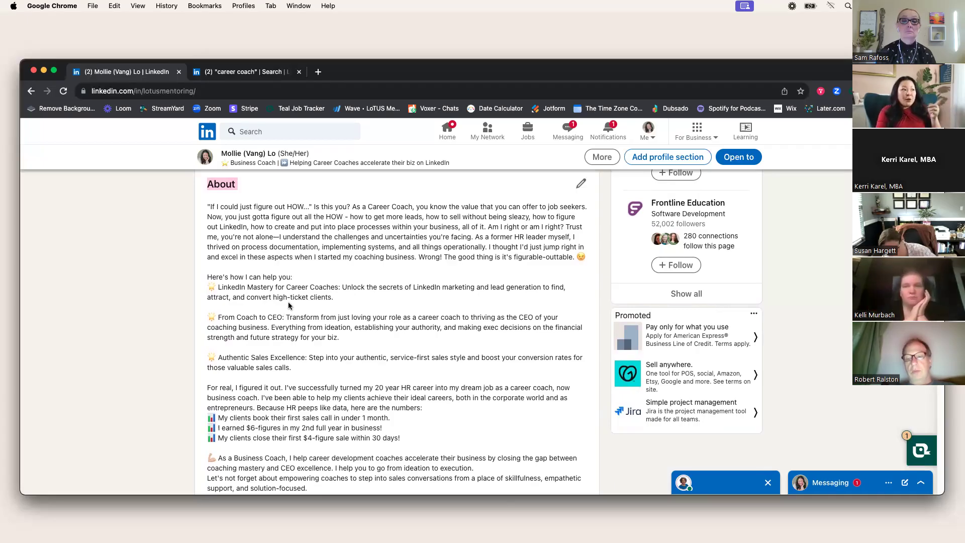
scroll(302, 304, "down", 1)
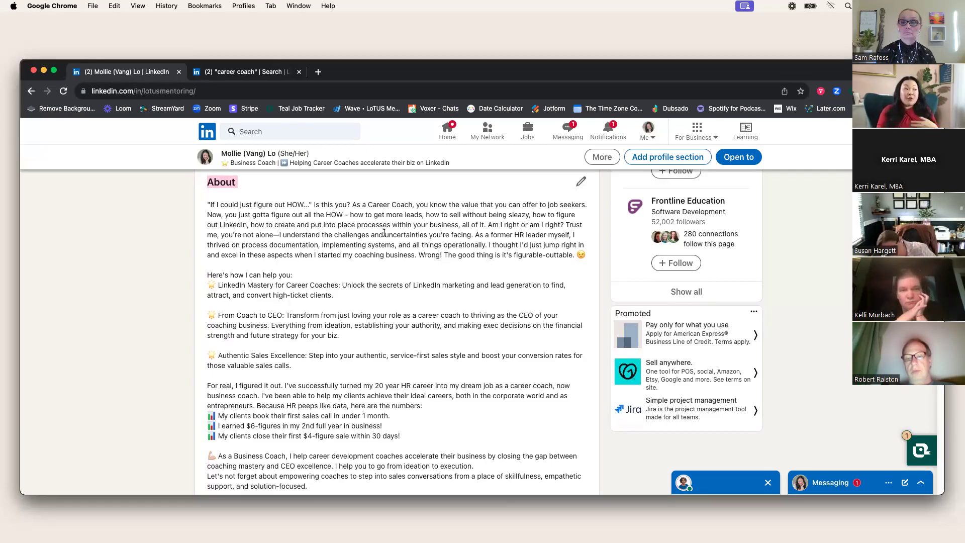
double_click(284, 275)
scroll(282, 380, "down", 2)
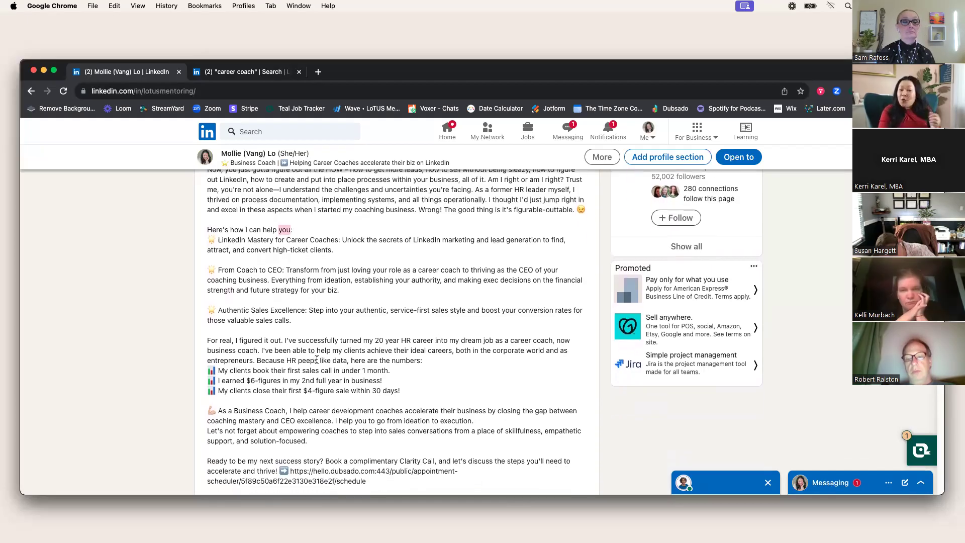
scroll(316, 359, "down", 1)
scroll(316, 359, "down", 1)
Highlight the three 'My clients…' results lines, then clear the highlight.
left_click_drag(229, 317, 284, 338)
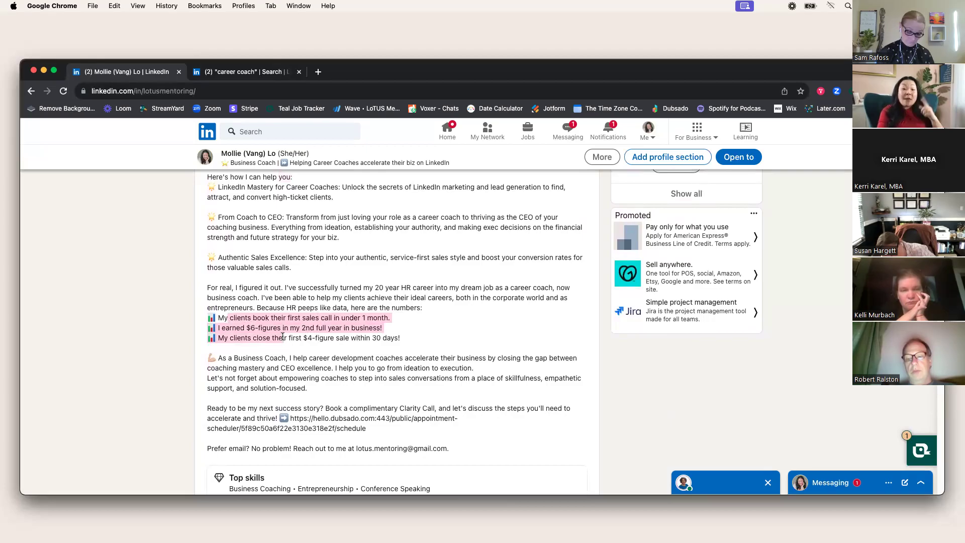
scroll(284, 337, "down", 2)
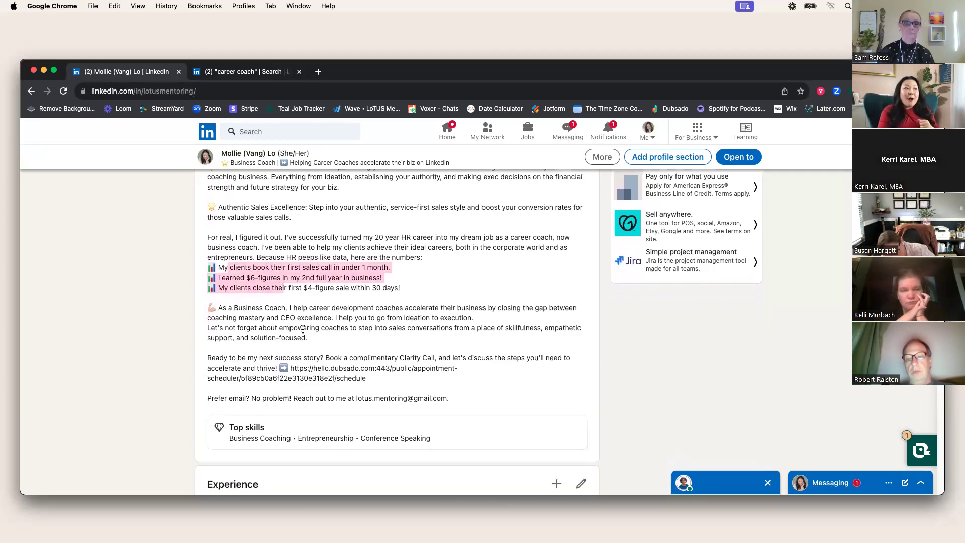
left_click(289, 314)
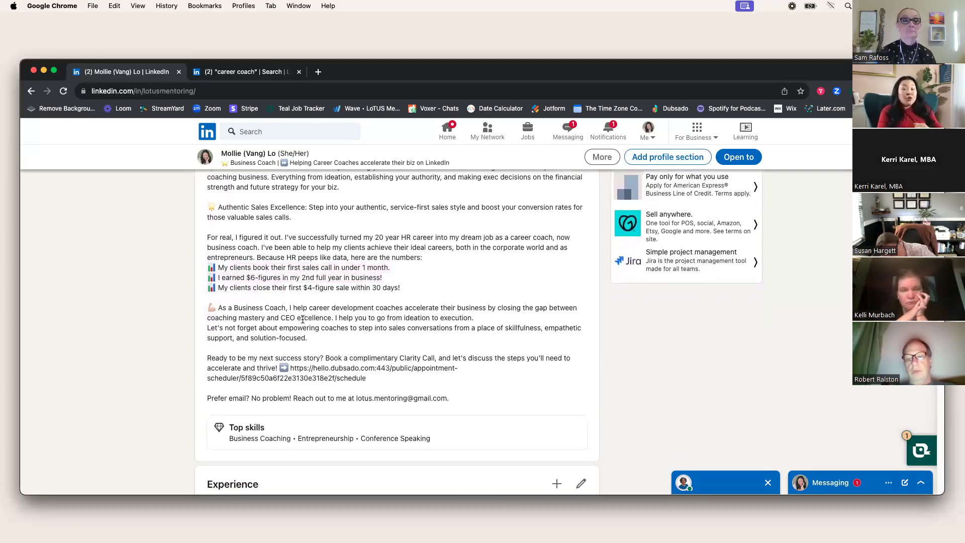
scroll(303, 321, "down", 2)
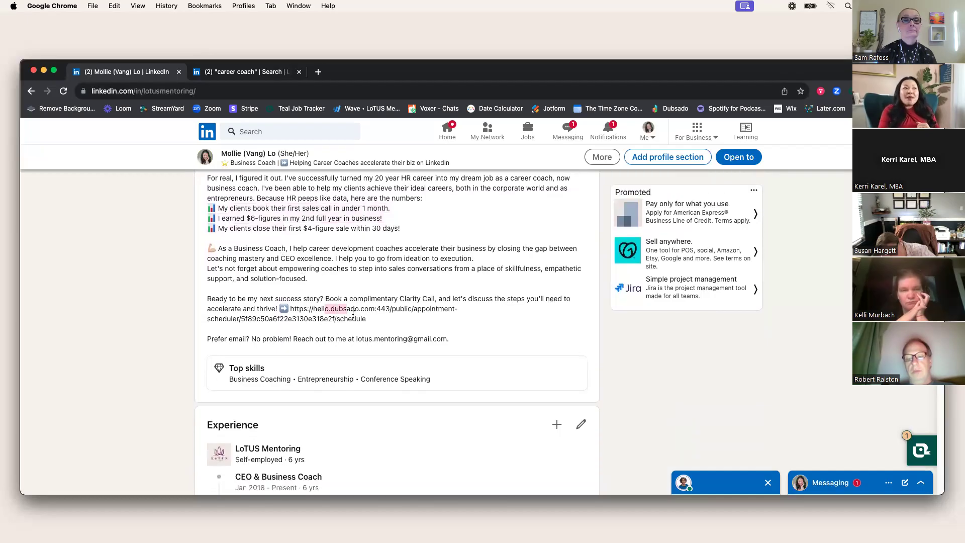
Highlight and clear the dubsado scheduling link, then reselect the three client-results lines.
left_click_drag(325, 308, 373, 330)
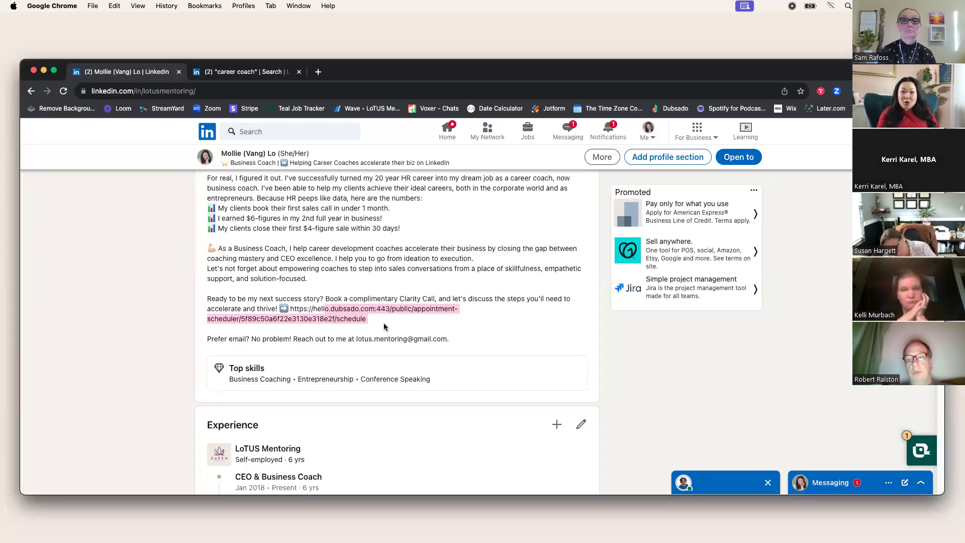
left_click(400, 290)
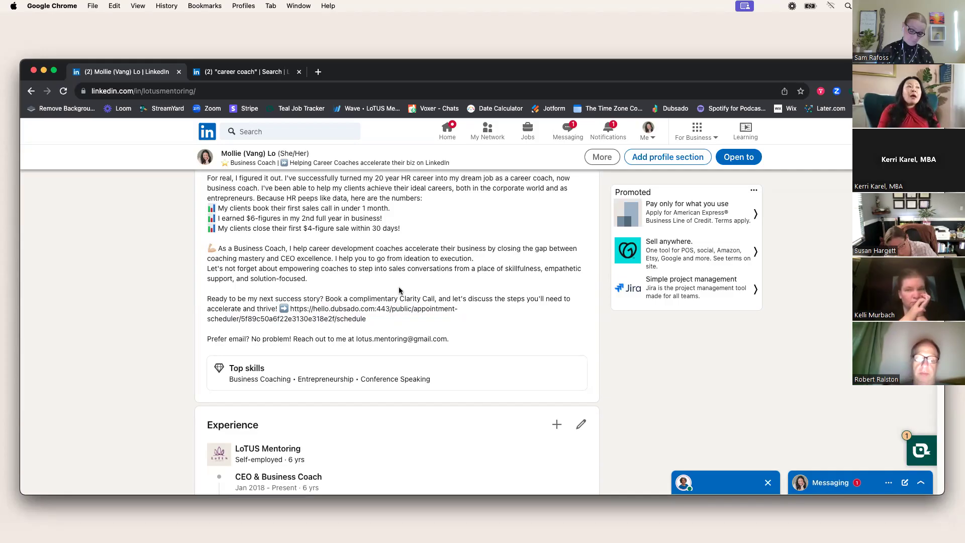
left_click_drag(401, 228, 217, 208)
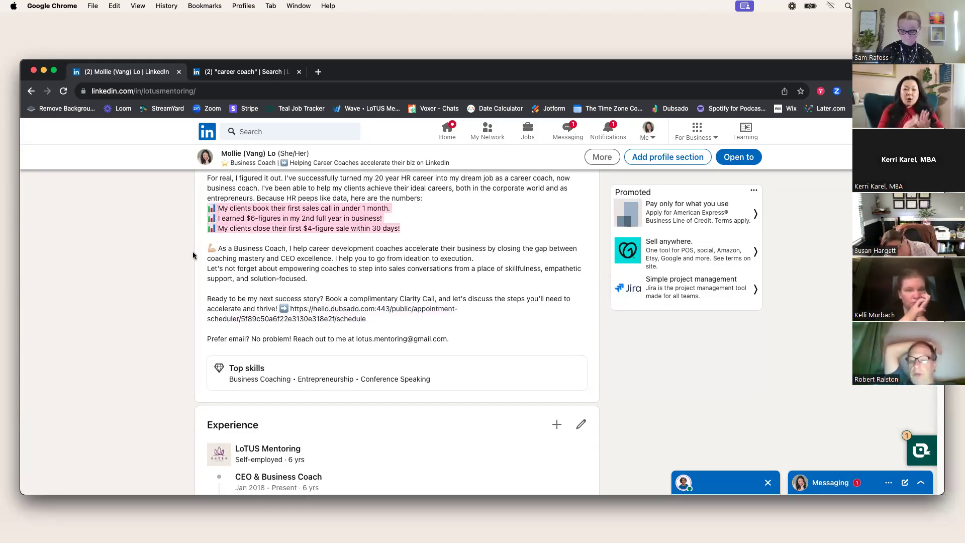
scroll(194, 305, "up", 1)
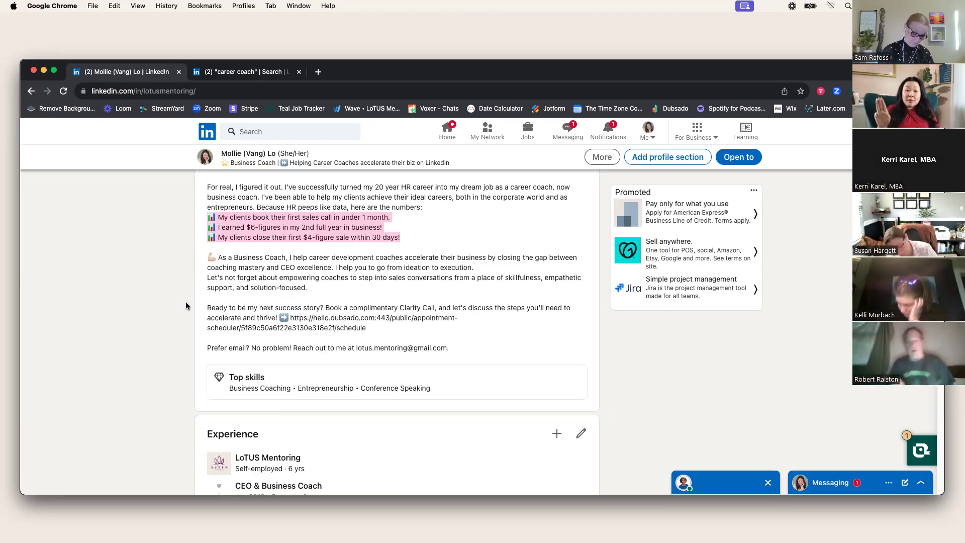
Scroll past the About text and highlight the Top skills heading above Experience.
scroll(182, 321, "down", 3)
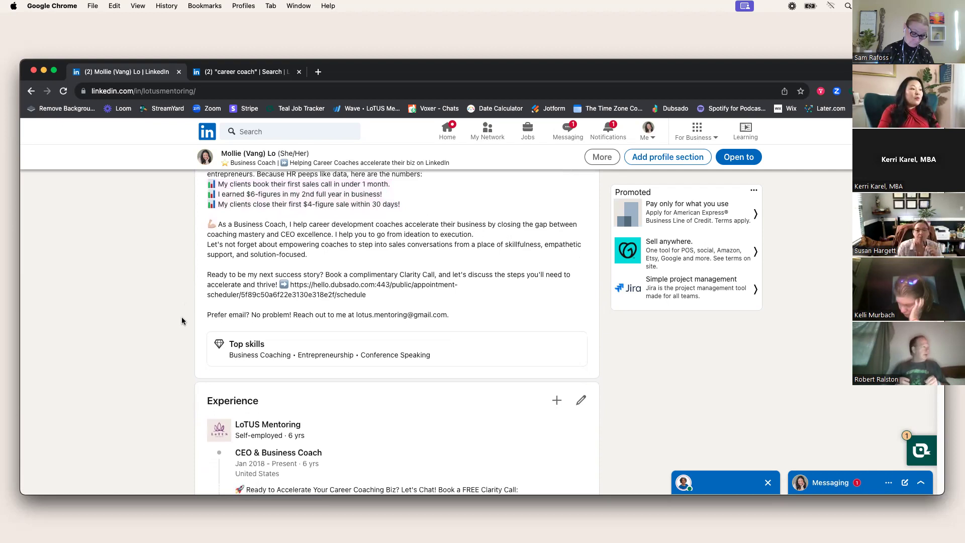
scroll(182, 321, "down", 4)
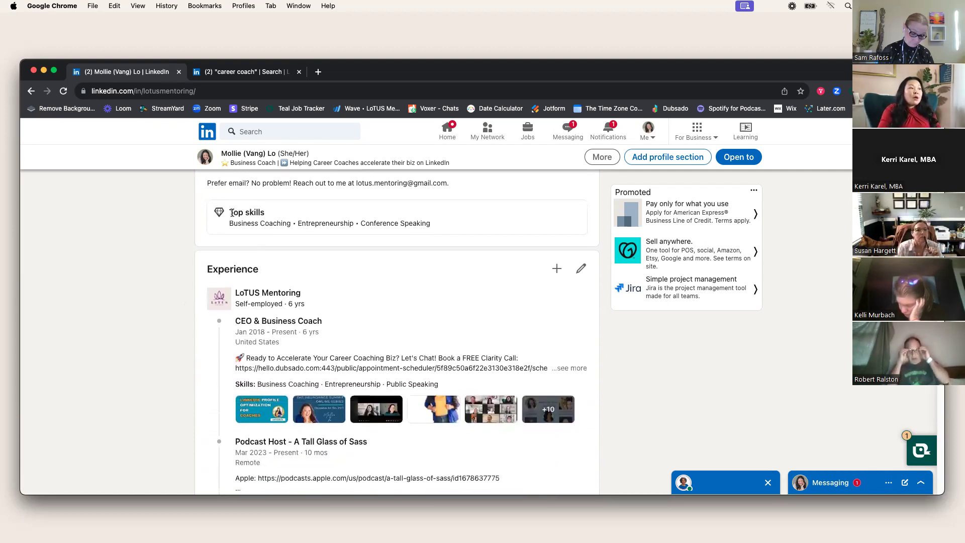
left_click_drag(231, 213, 271, 215)
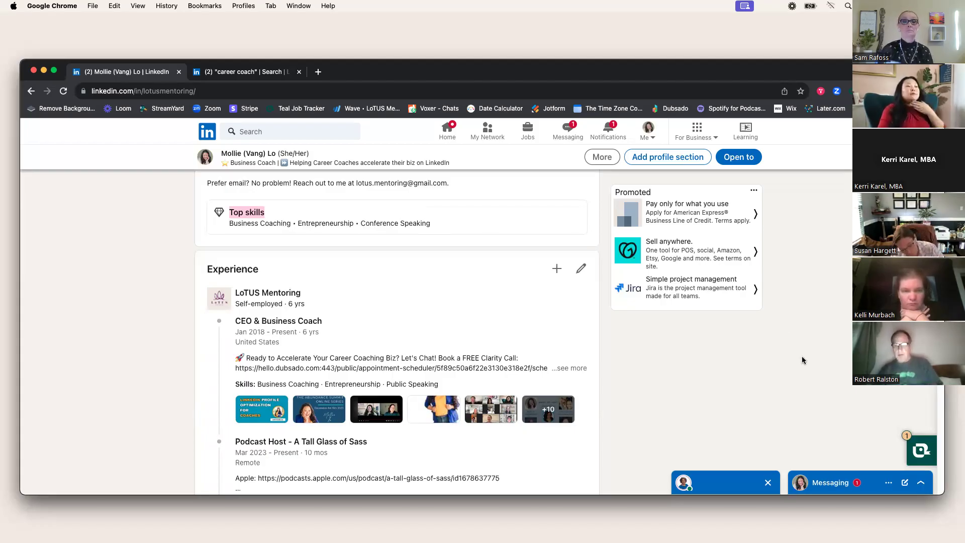
Scroll Experience down to the CEO & Business Coach, Podcast Host and CEO & Career Coach roles.
scroll(802, 354, "down", 3)
scroll(802, 353, "down", 1)
scroll(802, 355, "down", 2)
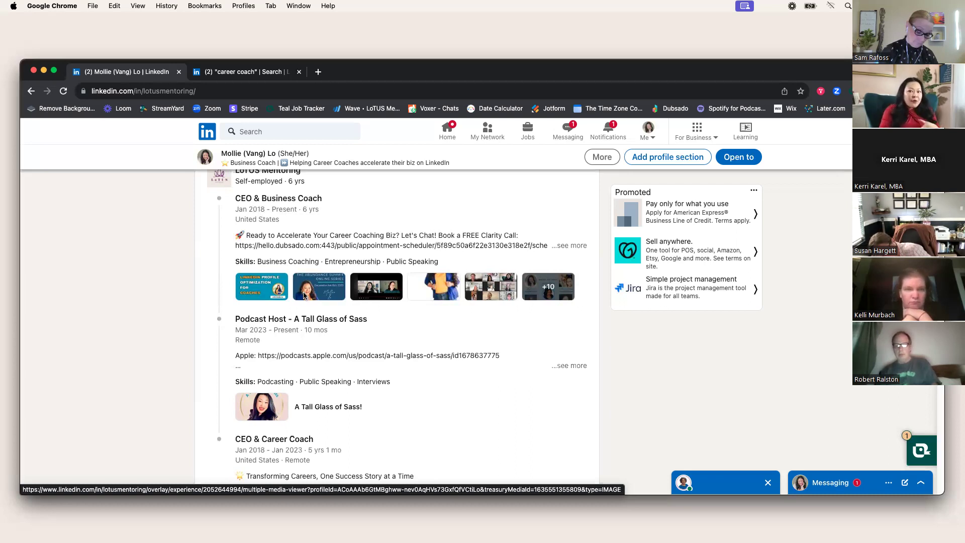
Expand the CEO & Business Coach description and highlight its Dubsado booking link.
left_click(575, 246)
scroll(586, 266, "up", 3)
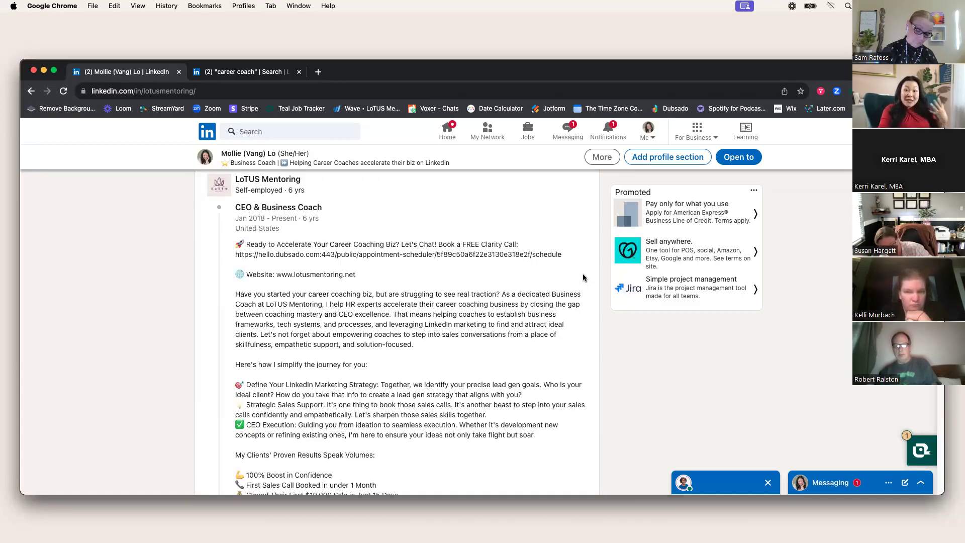
scroll(583, 278, "down", 2)
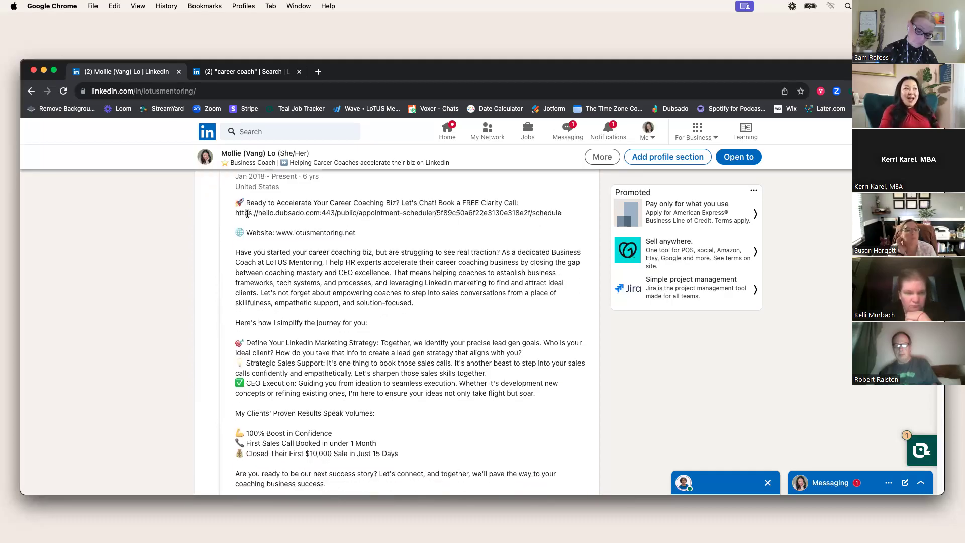
left_click_drag(247, 212, 562, 213)
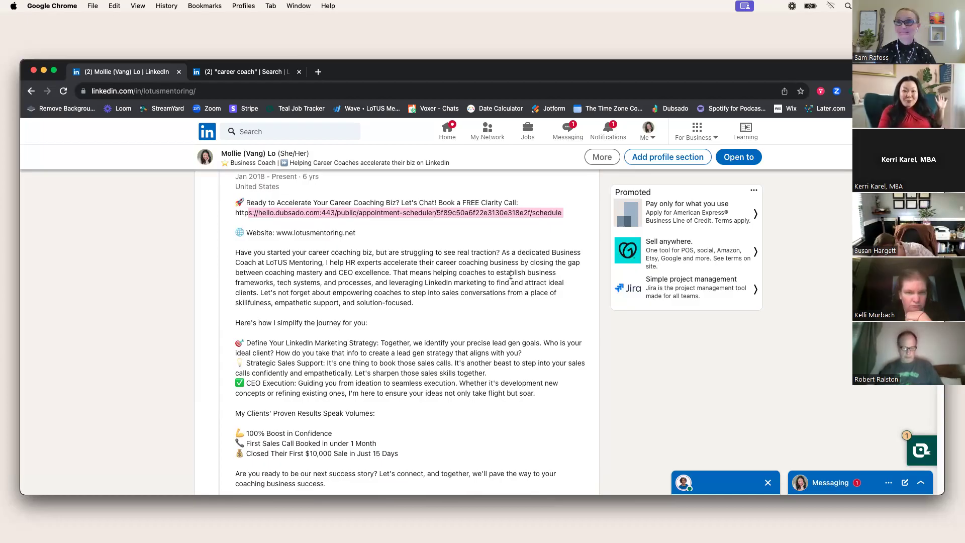
left_click(447, 331)
Highlight the description paragraphs, then continue to the Clarity Call link, skills and media items.
scroll(409, 290, "down", 2)
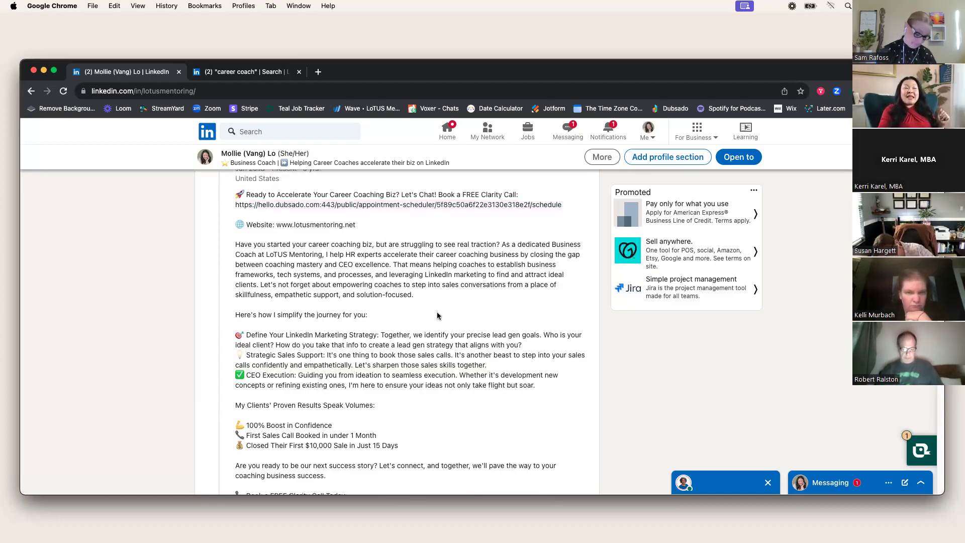
left_click_drag(251, 235, 396, 398)
scroll(396, 351, "down", 5)
left_click(488, 327)
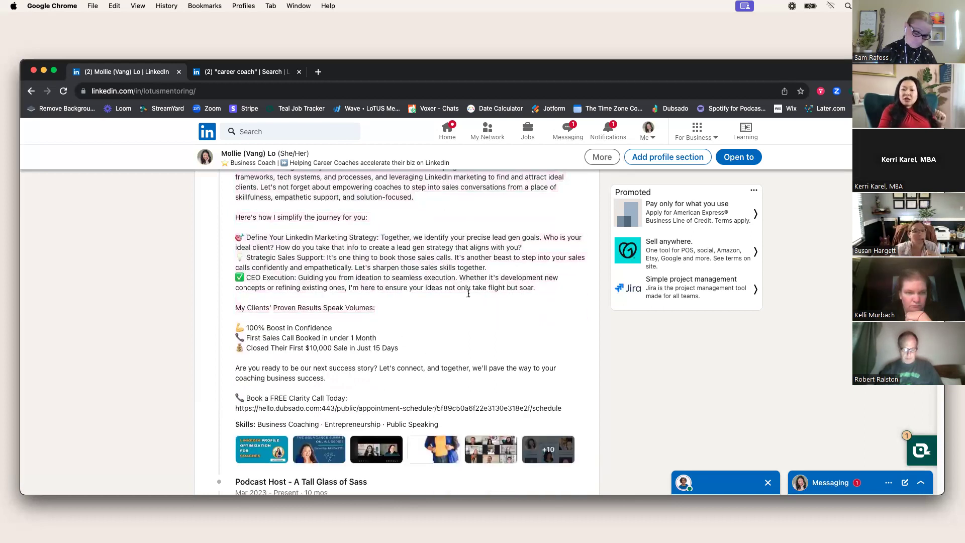
scroll(528, 329, "down", 10)
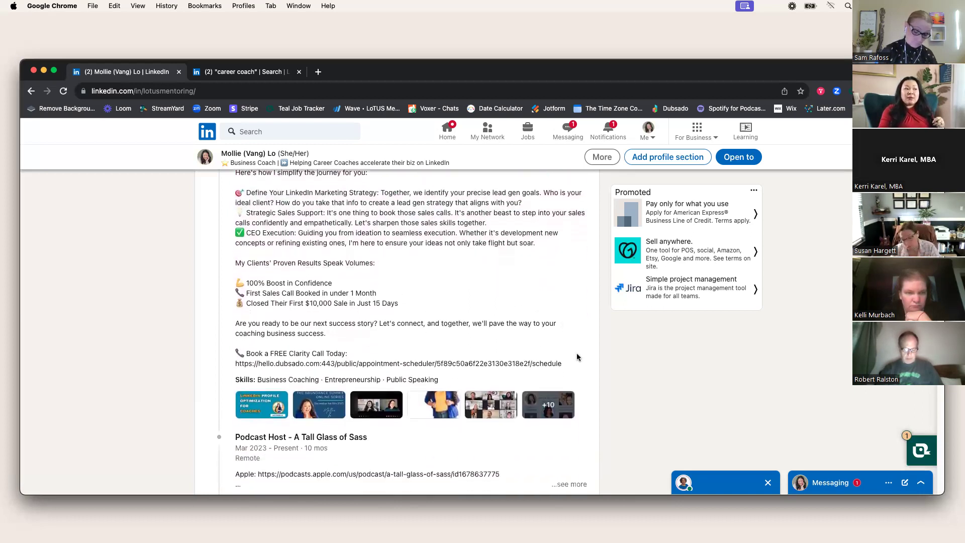
Scroll past the WCDA, Braven and Rockwell Automation roles to Education and Licenses & certifications.
scroll(586, 349, "down", 10)
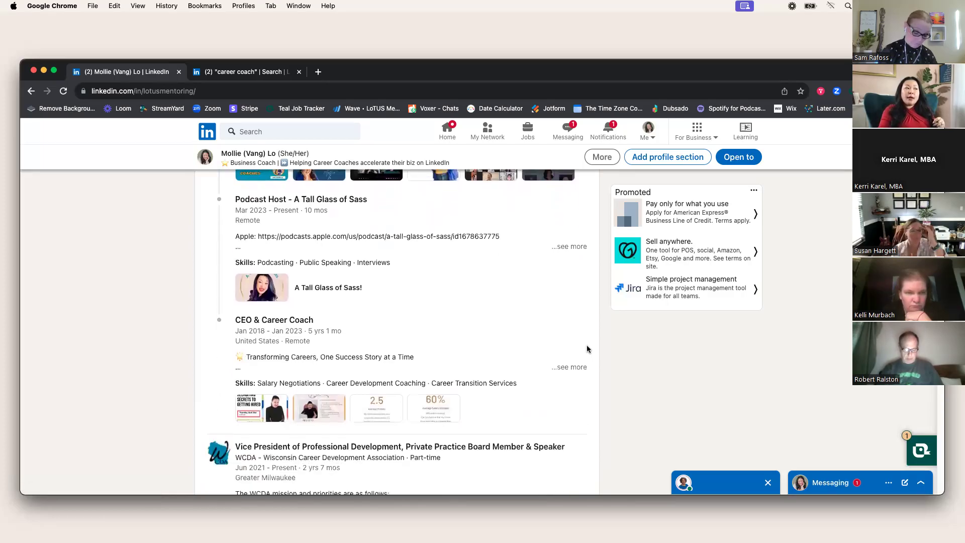
scroll(587, 348, "down", 5)
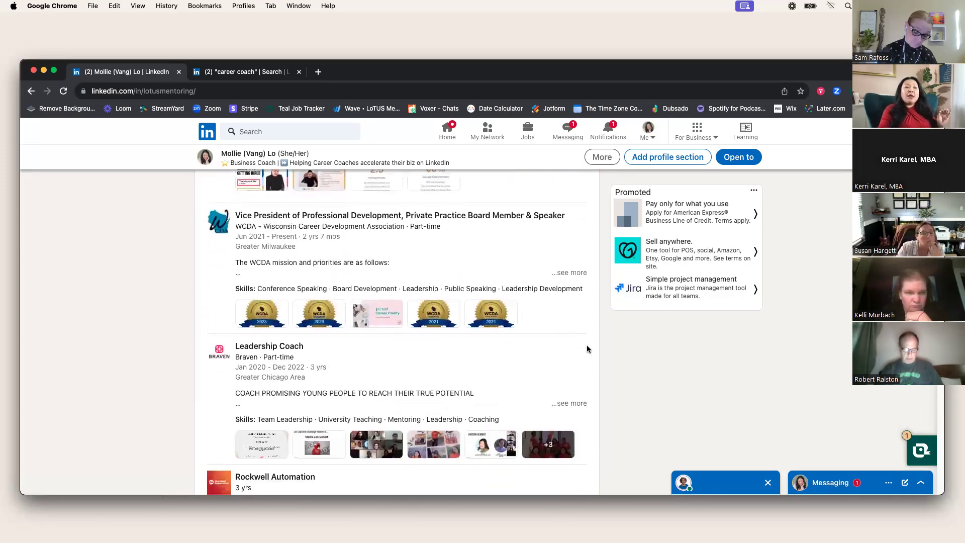
scroll(587, 348, "down", 1)
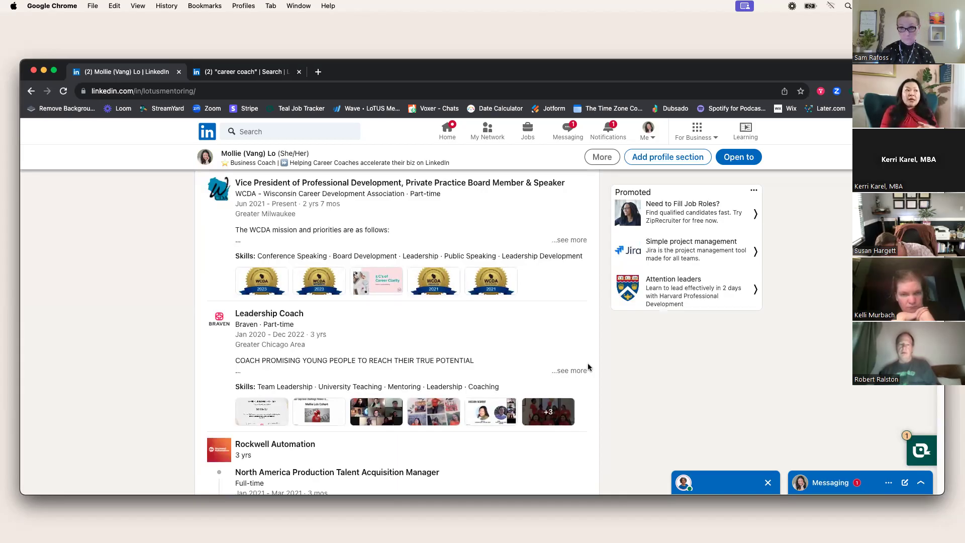
scroll(589, 367, "down", 10)
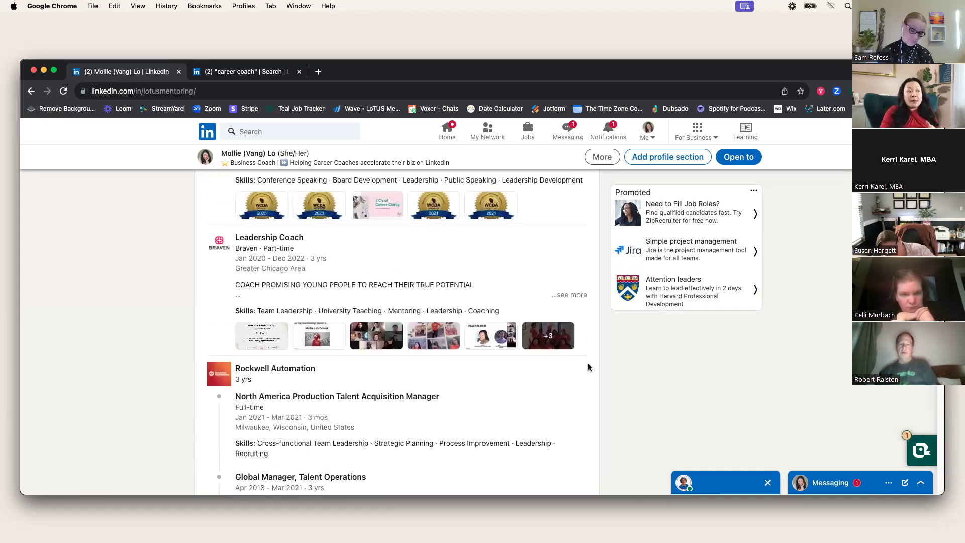
scroll(623, 363, "down", 10)
scroll(626, 368, "up", 1)
scroll(326, 375, "down", 1)
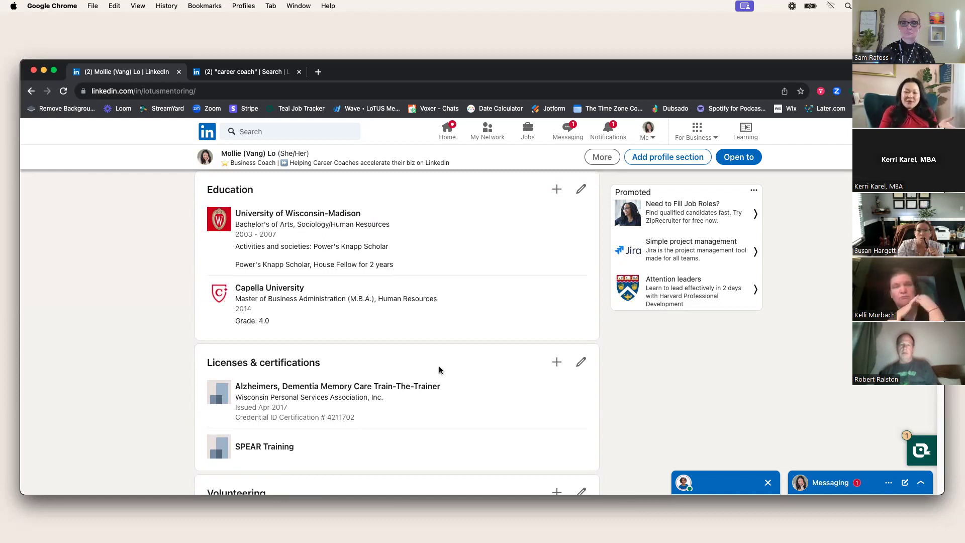
Scroll to the Volunteering entry and the Skills section showing Podcasting and Salary Negotiations.
scroll(438, 367, "down", 2)
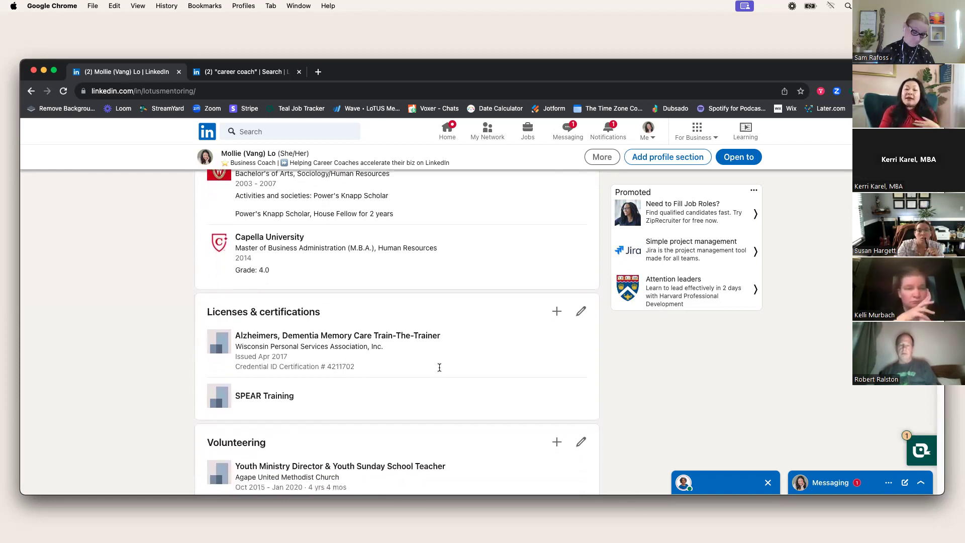
scroll(439, 368, "down", 5)
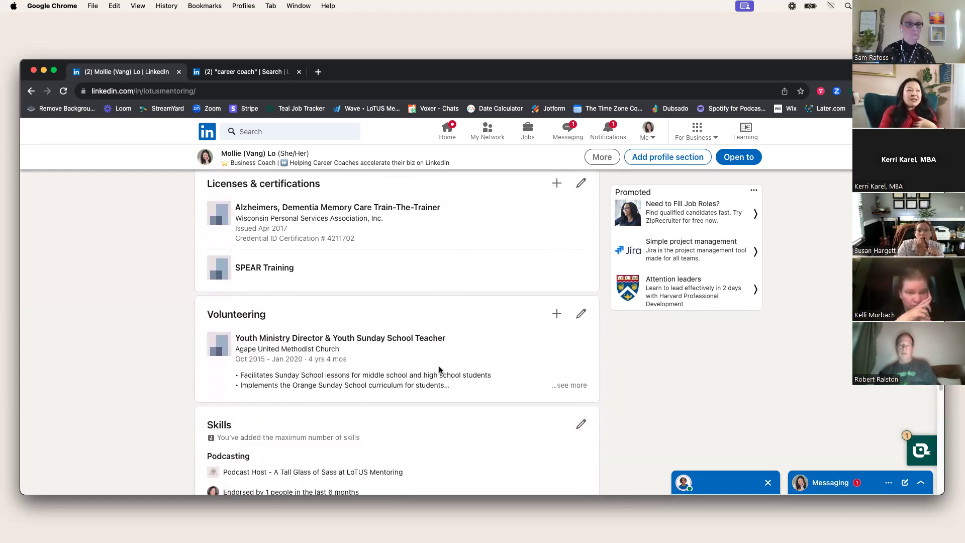
scroll(439, 370, "down", 1)
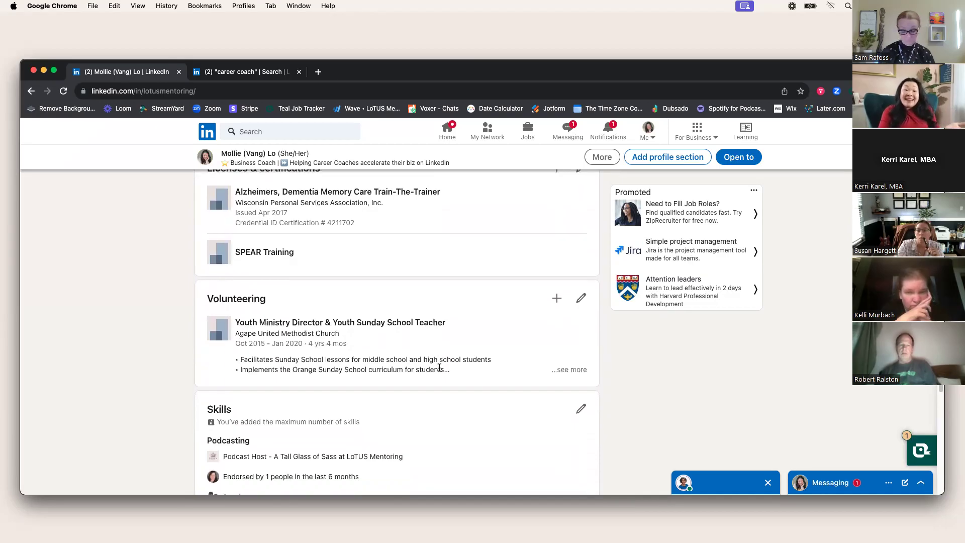
scroll(440, 368, "down", 2)
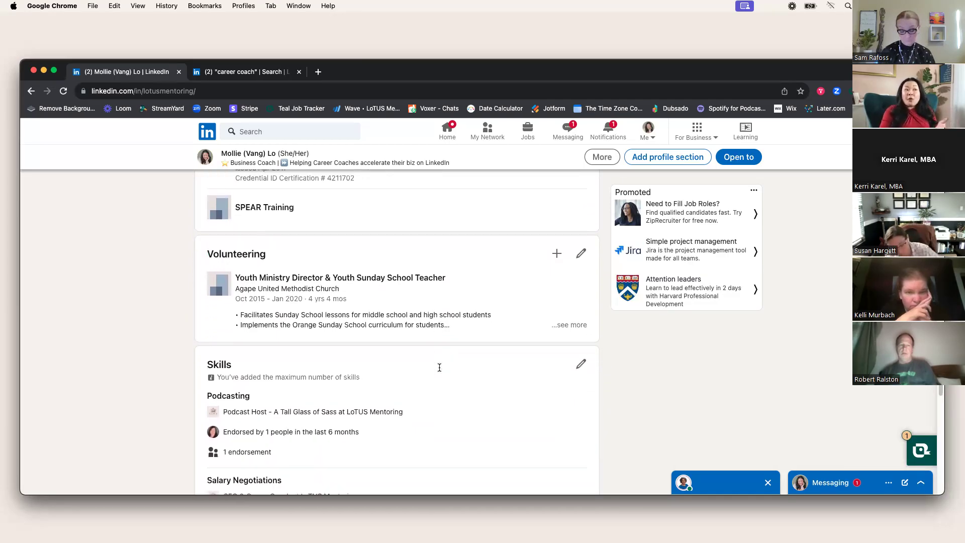
scroll(439, 367, "down", 2)
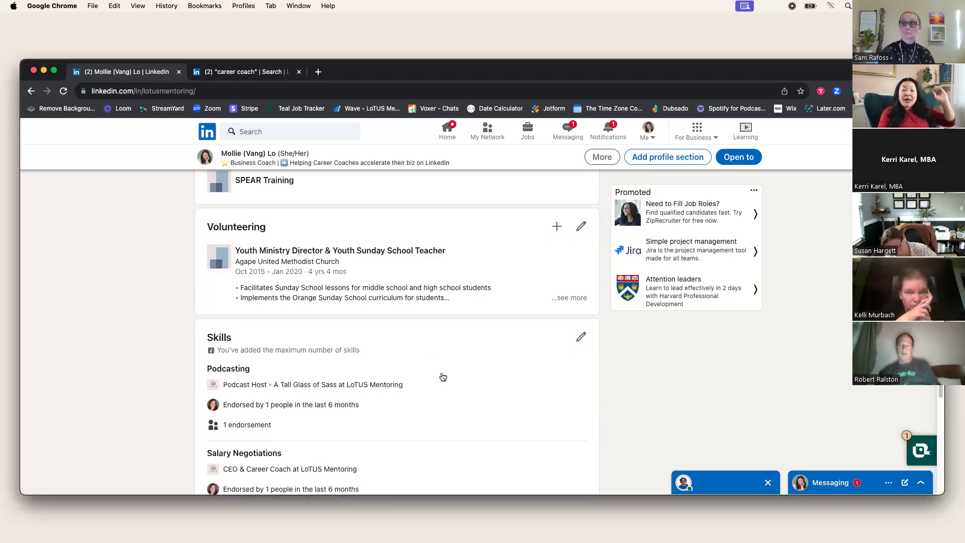
Highlight the Skills heading and the note that the maximum of 50 skills is reached.
scroll(454, 371, "down", 3)
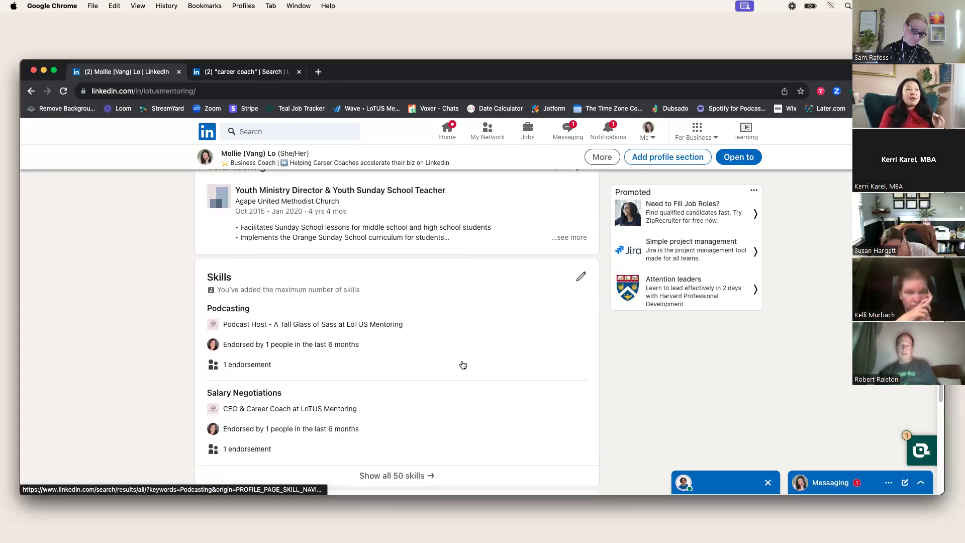
scroll(462, 364, "down", 4)
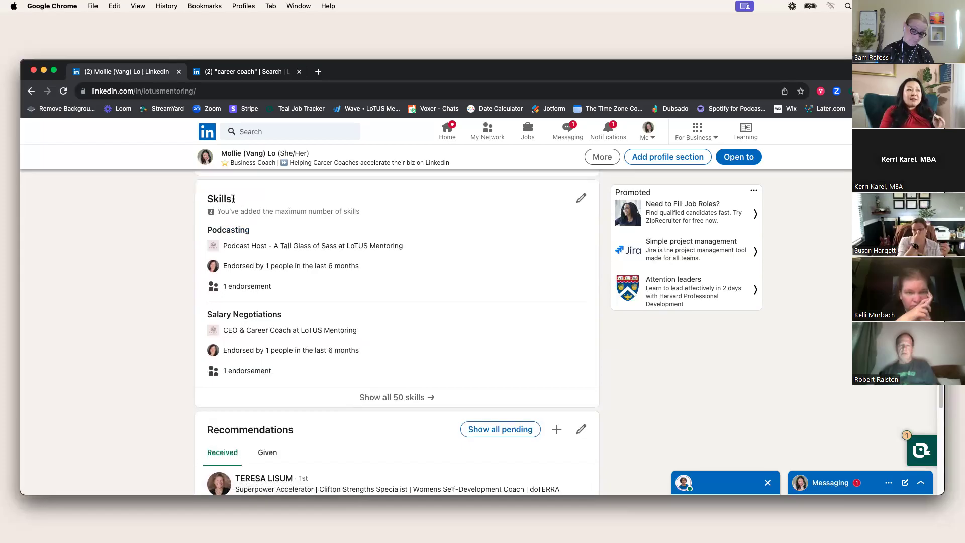
left_click_drag(217, 200, 206, 199)
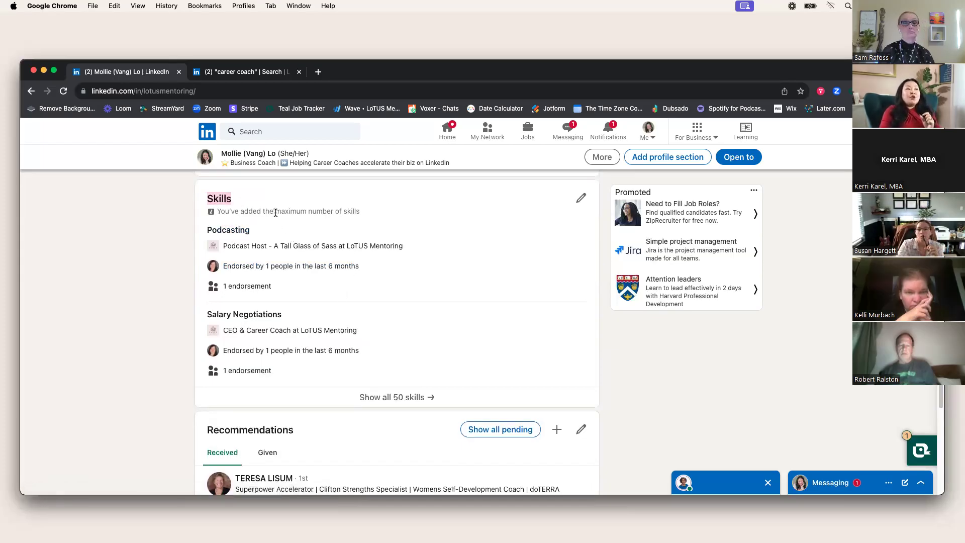
left_click_drag(275, 212, 354, 213)
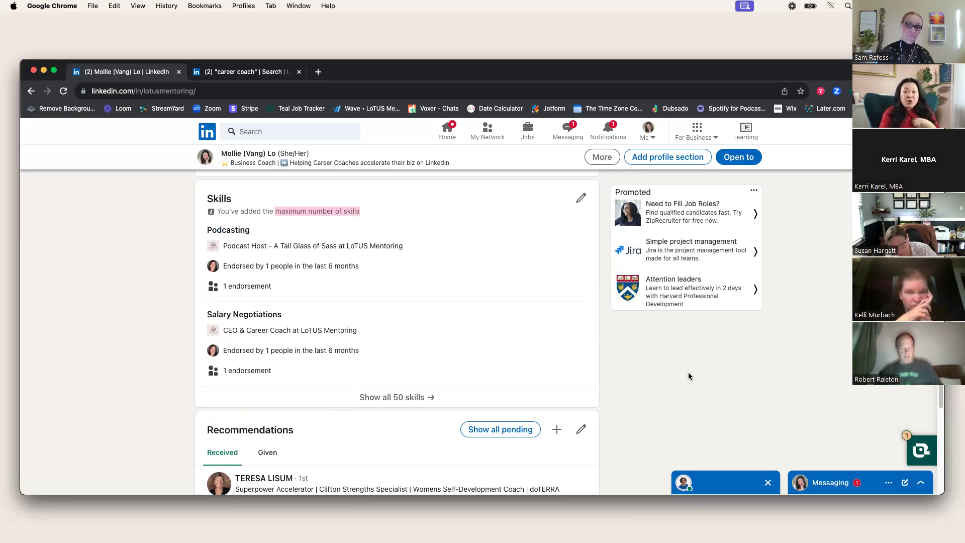
left_click(232, 210)
left_click_drag(357, 210, 275, 211)
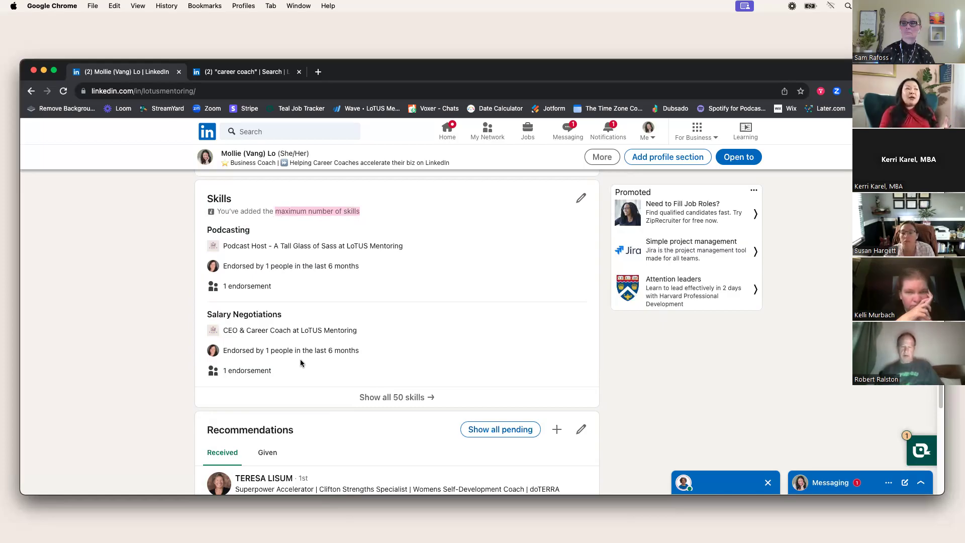
left_click(667, 407)
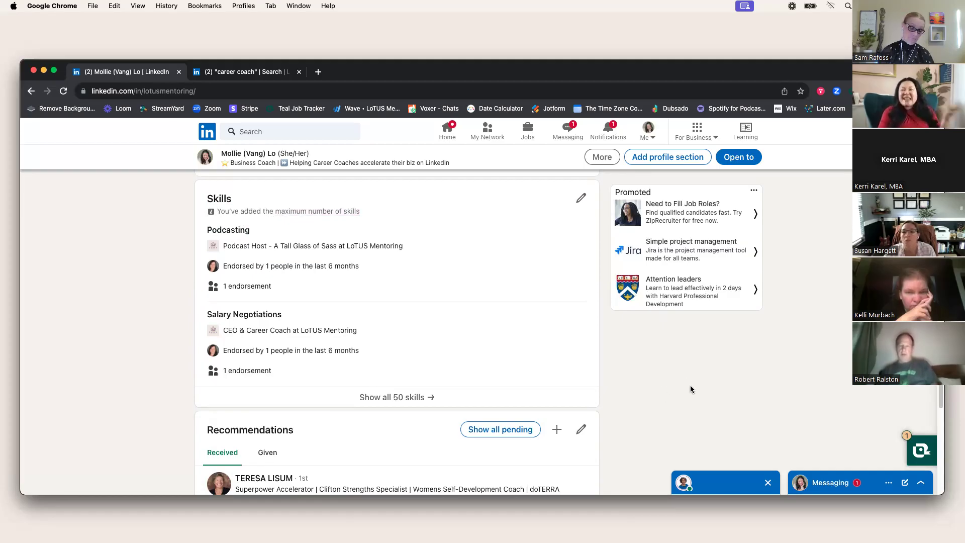
Scroll to Recommendations showing the first two of 38 received recommendations.
scroll(690, 386, "down", 5)
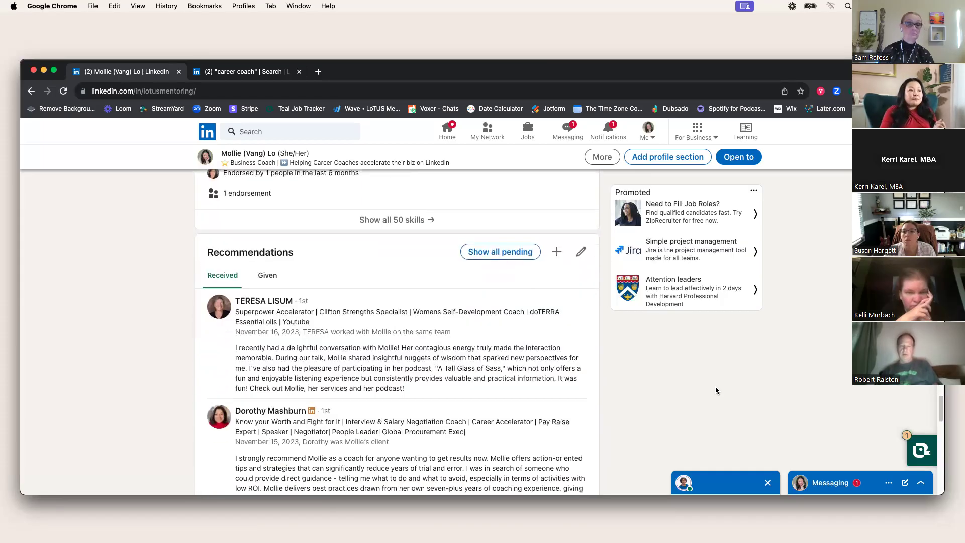
scroll(714, 387, "down", 2)
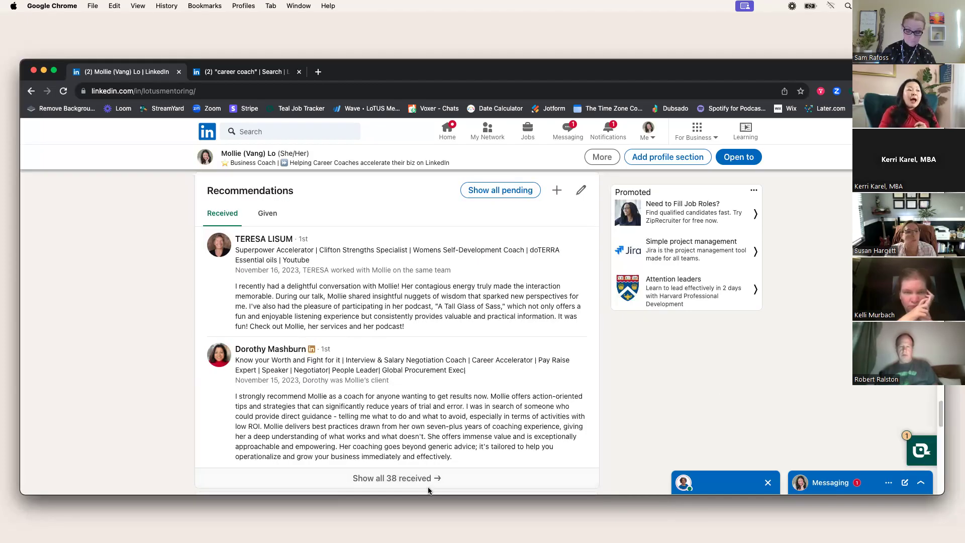
Open the full Received recommendations page via 'Show all 38 received'.
left_click(445, 479)
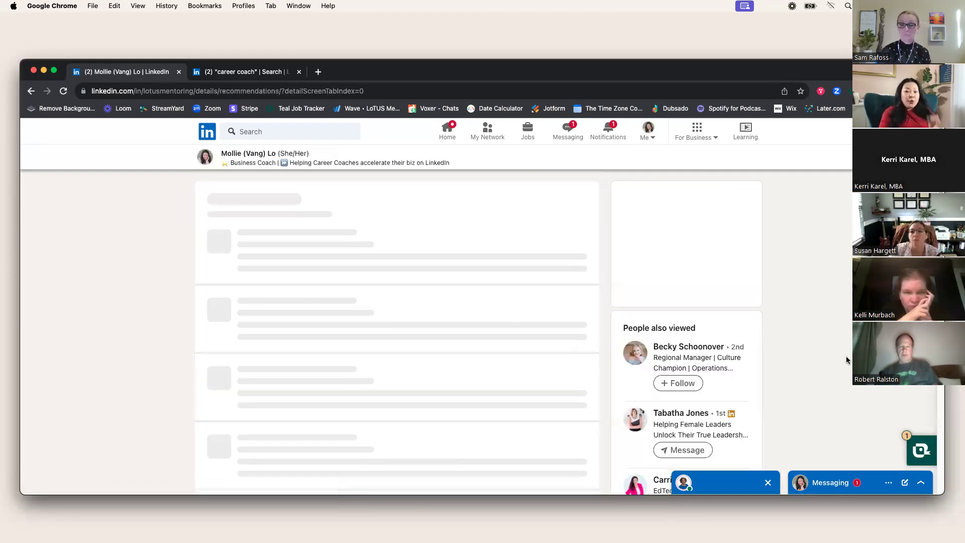
scroll(845, 356, "down", 3)
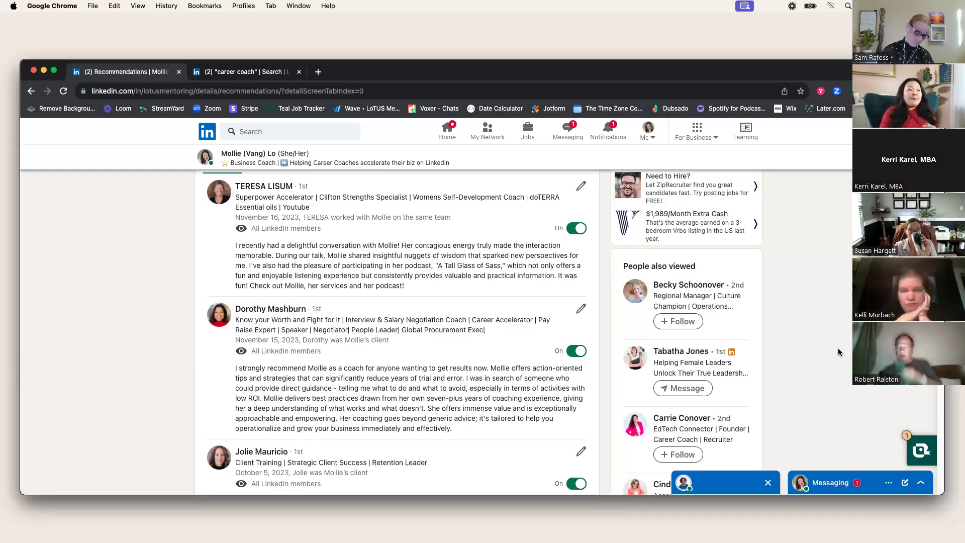
Scroll the received recommendations down to those dated April 10, 2023 through December 3, 2022.
scroll(617, 360, "down", 5)
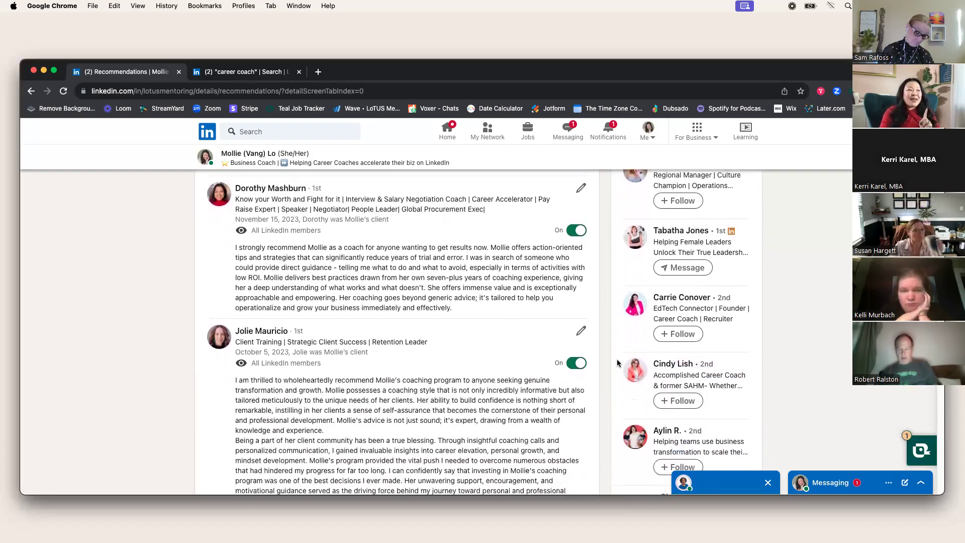
scroll(617, 361, "down", 12)
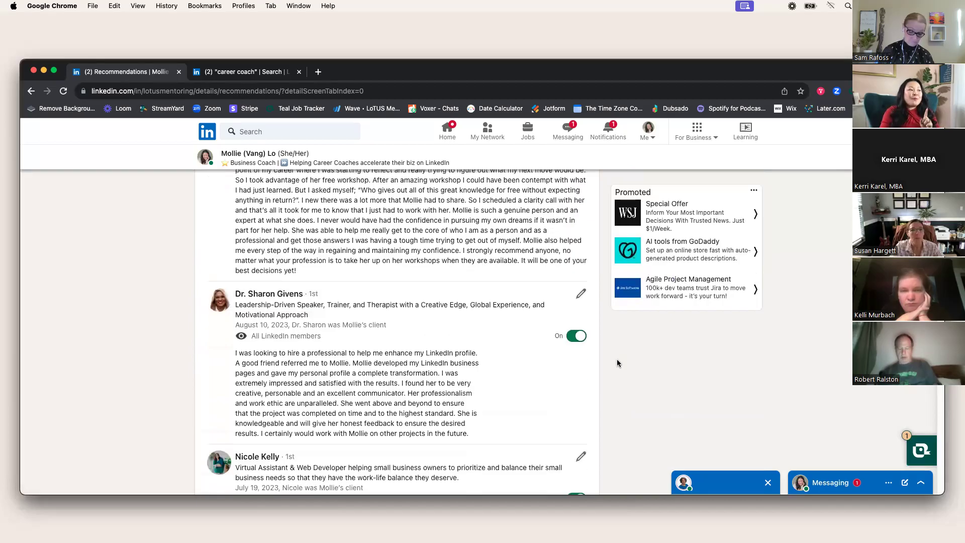
scroll(617, 362, "down", 15)
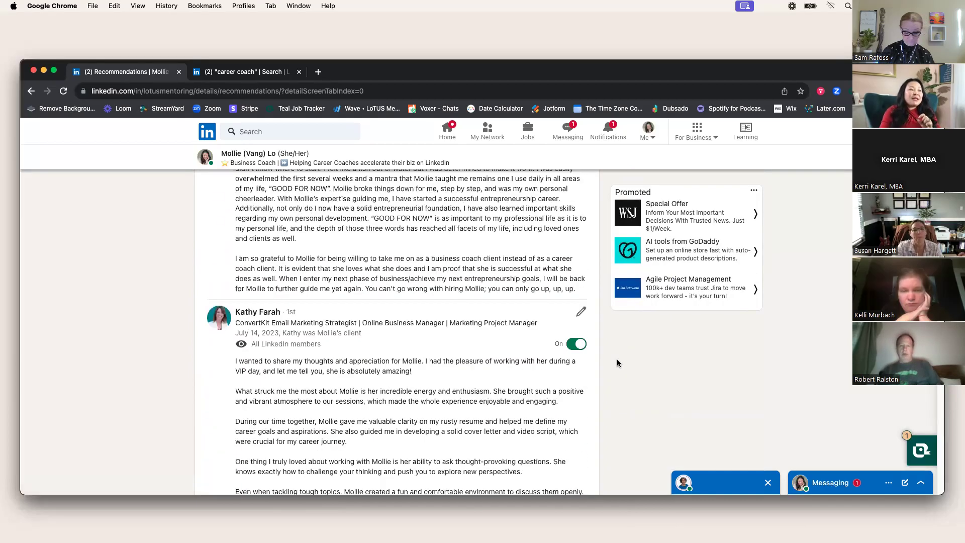
scroll(617, 361, "down", 9)
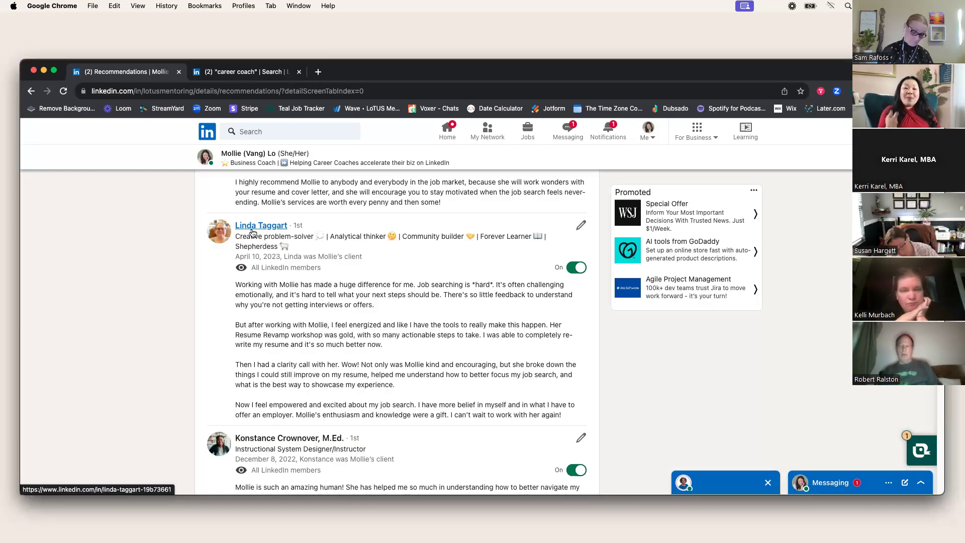
scroll(248, 239, "down", 3)
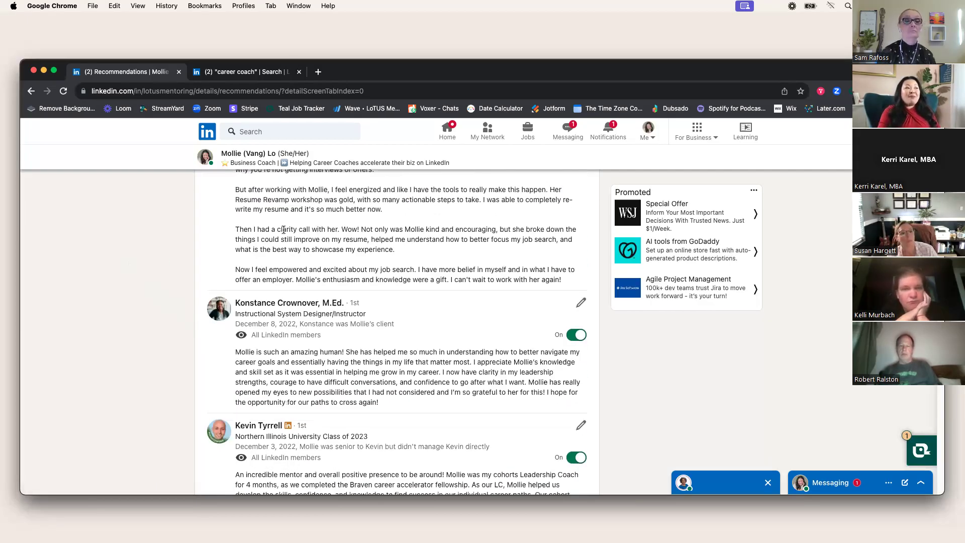
Highlight the clarity call passage in a recommendation, then return to the July 19, 2023 one.
left_click_drag(280, 230, 411, 230)
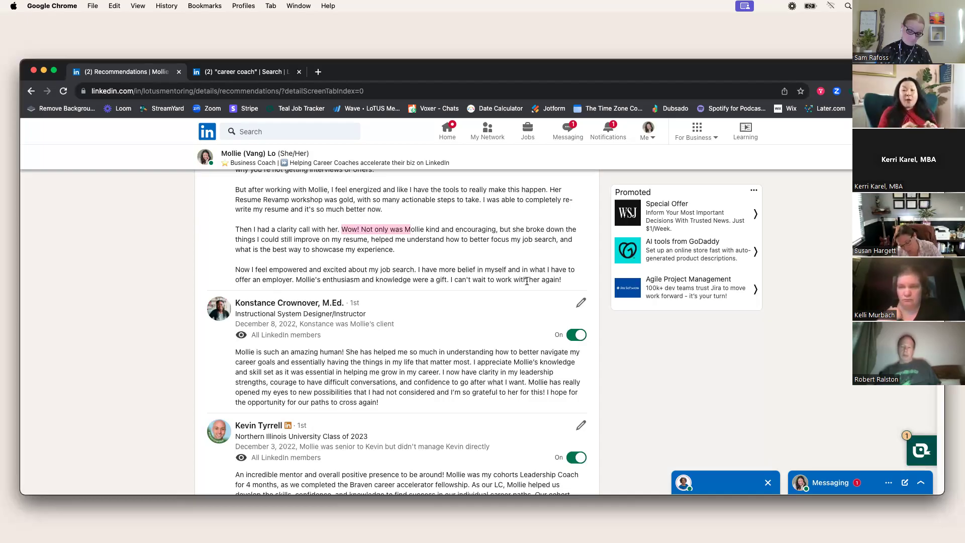
scroll(526, 281, "down", 15)
scroll(528, 292, "up", 8)
Go back from the recommendations page to the main profile at the Publications section.
scroll(529, 293, "up", 20)
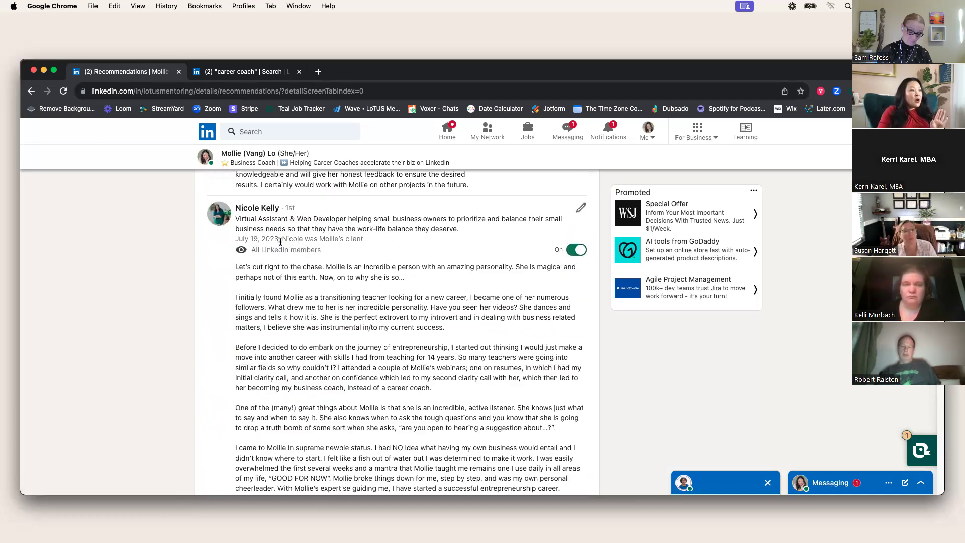
left_click(212, 199)
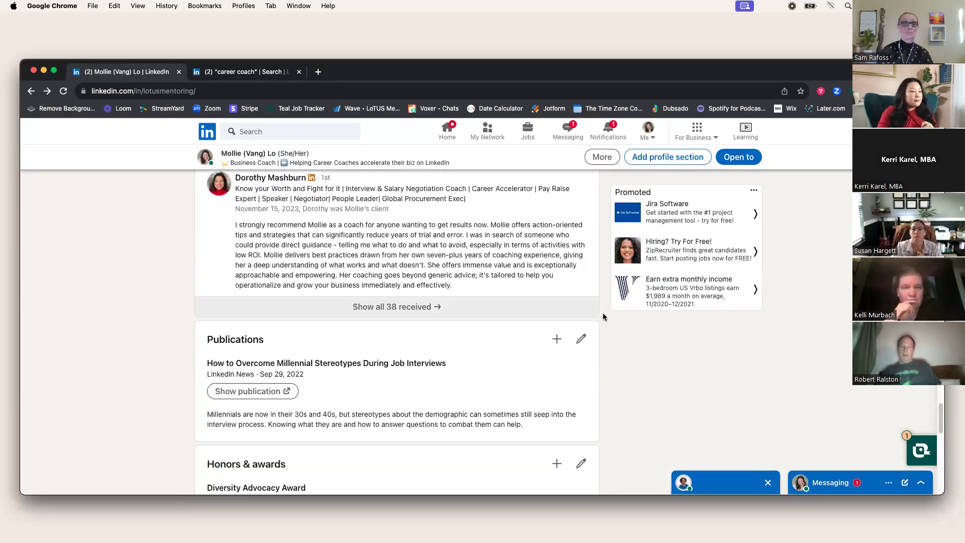
scroll(601, 316, "down", 4)
scroll(596, 321, "up", 4)
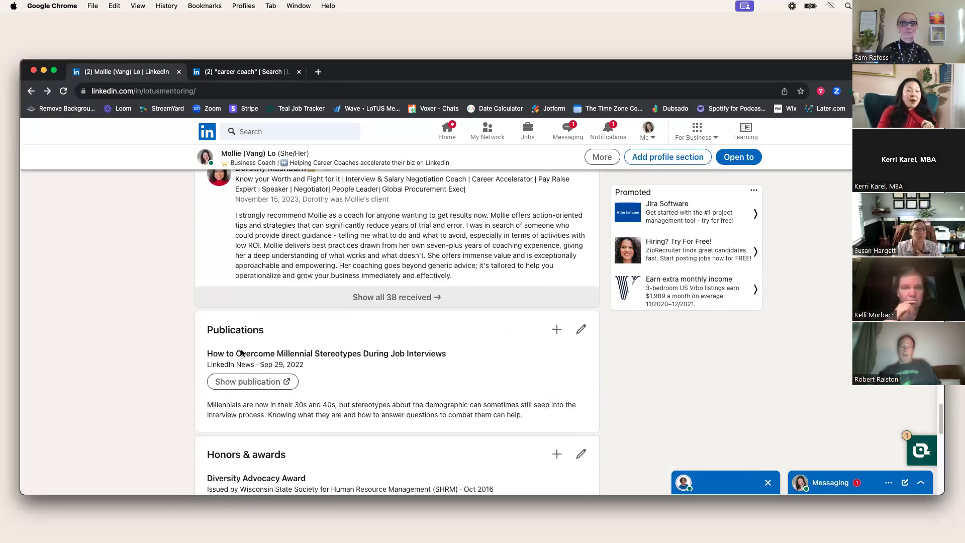
Highlight the Publications heading, then the publication's source and date line.
left_click_drag(262, 334, 200, 334)
scroll(418, 354, "down", 3)
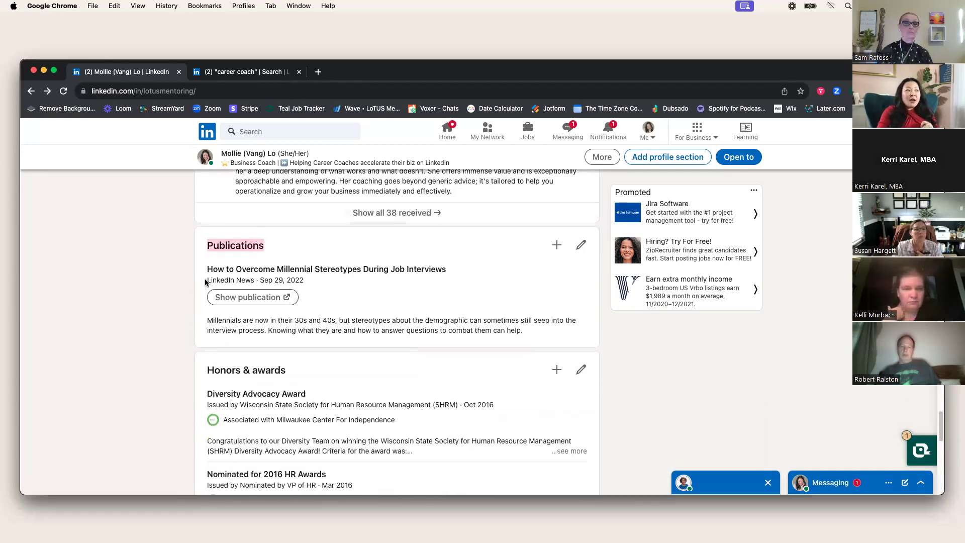
left_click(209, 280)
left_click_drag(209, 280, 304, 276)
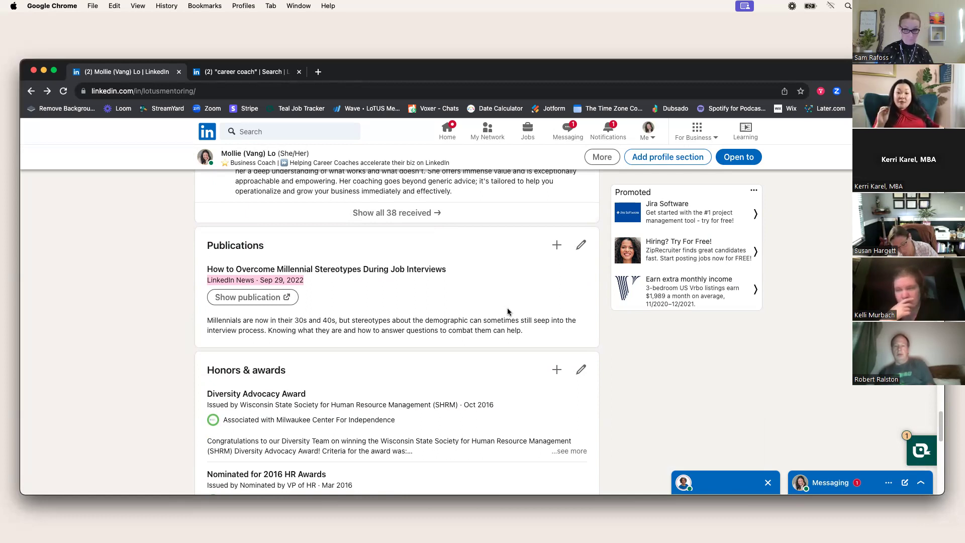
Scroll down through Honors & awards, Languages, Organizations, Interests and Causes.
scroll(507, 311, "down", 1)
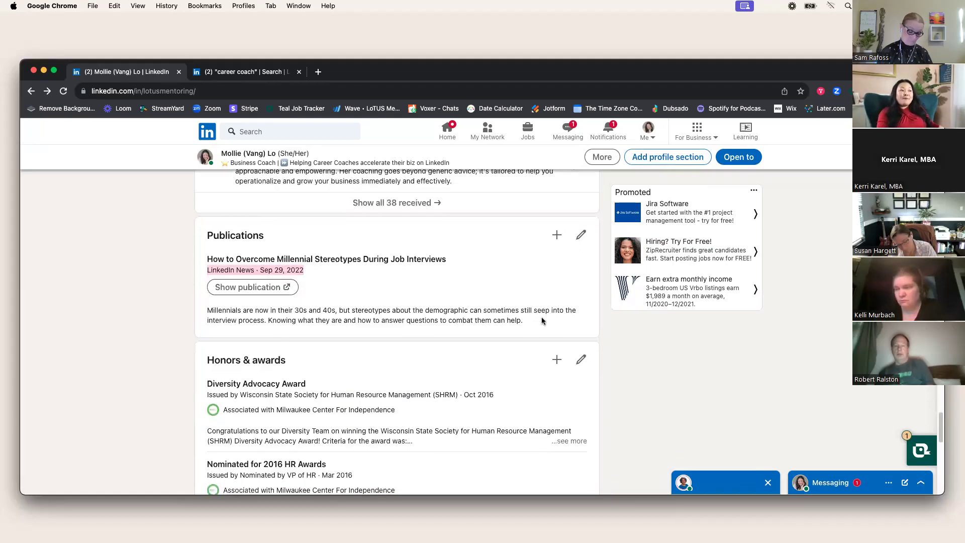
scroll(541, 319, "down", 3)
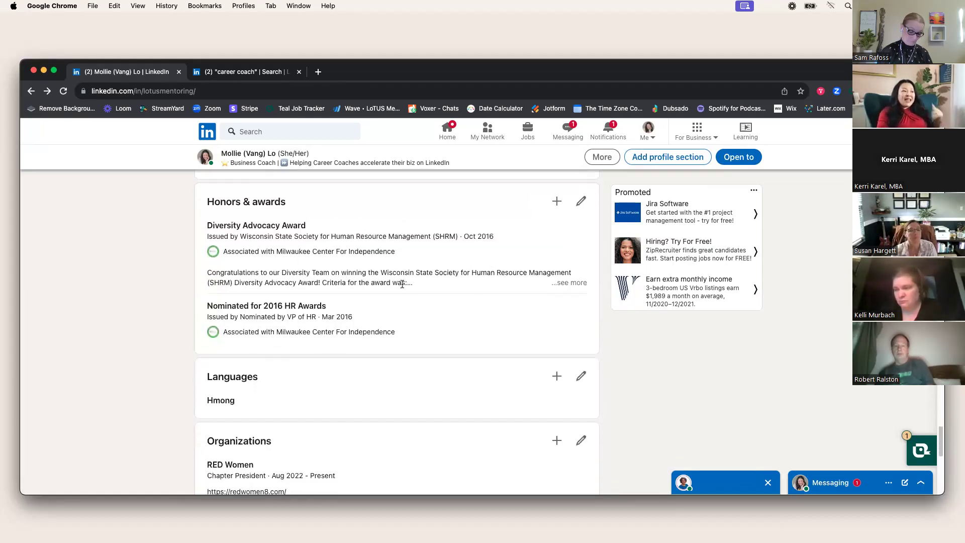
scroll(402, 284, "down", 4)
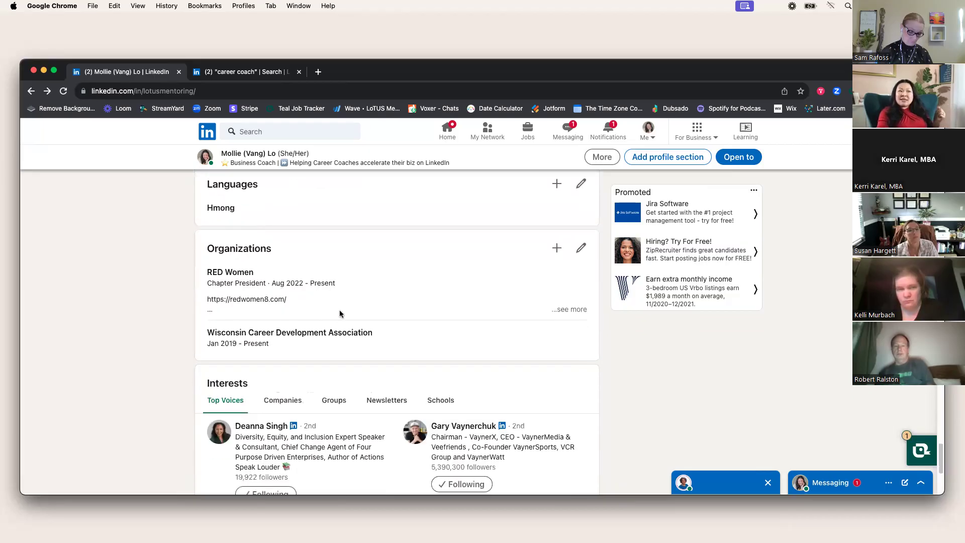
scroll(355, 311, "down", 1)
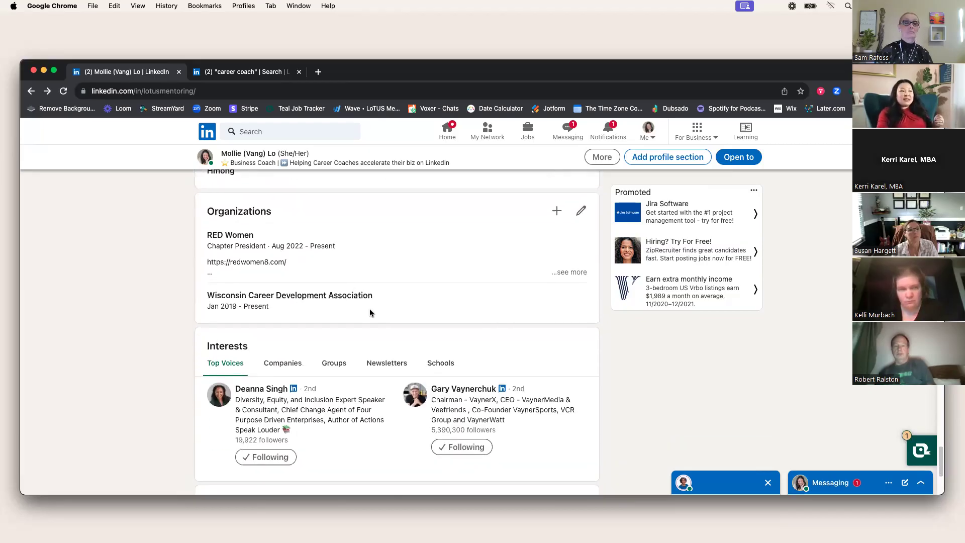
scroll(369, 310, "down", 2)
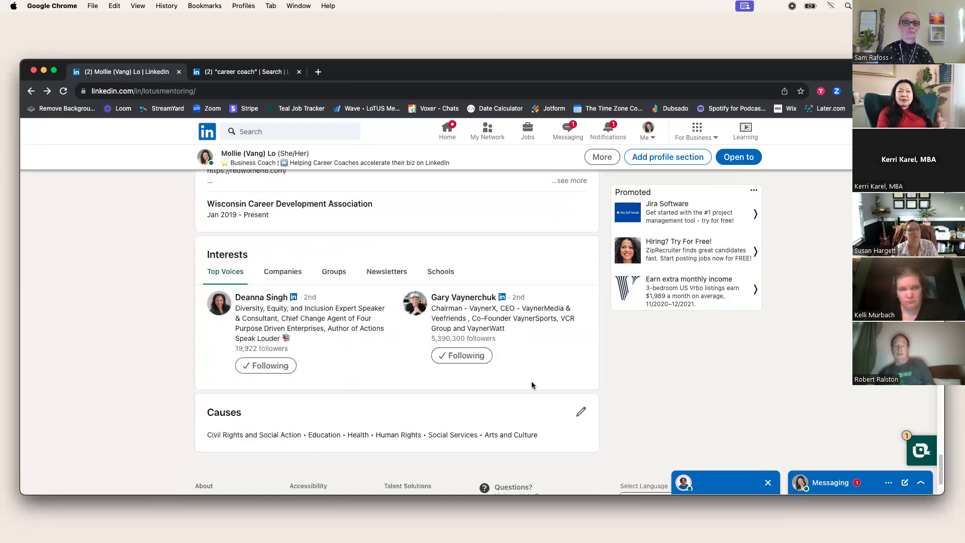
Scroll back up the profile, then down to the Featured section with the Ready, Set, CEO! newsletter.
scroll(594, 359, "up", 6)
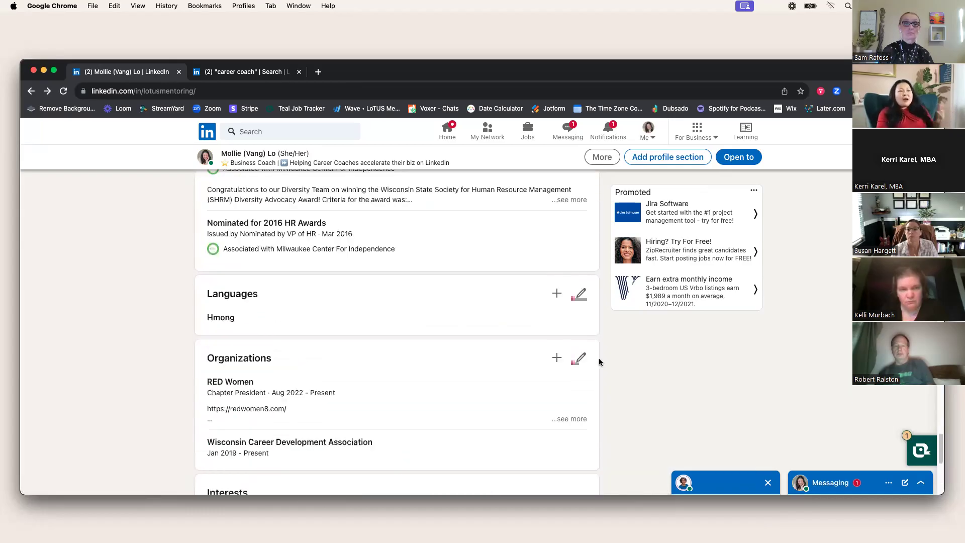
scroll(601, 357, "up", 4)
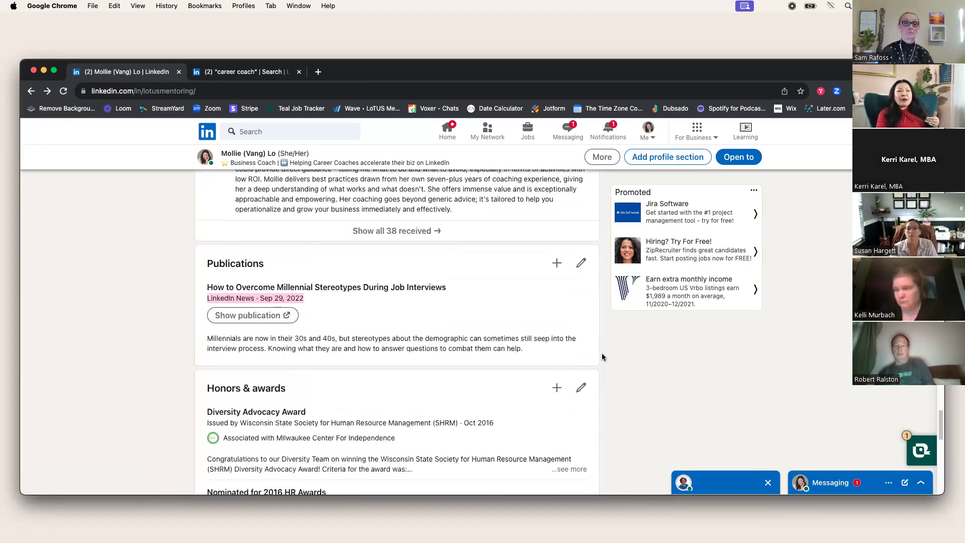
scroll(598, 358, "up", 20)
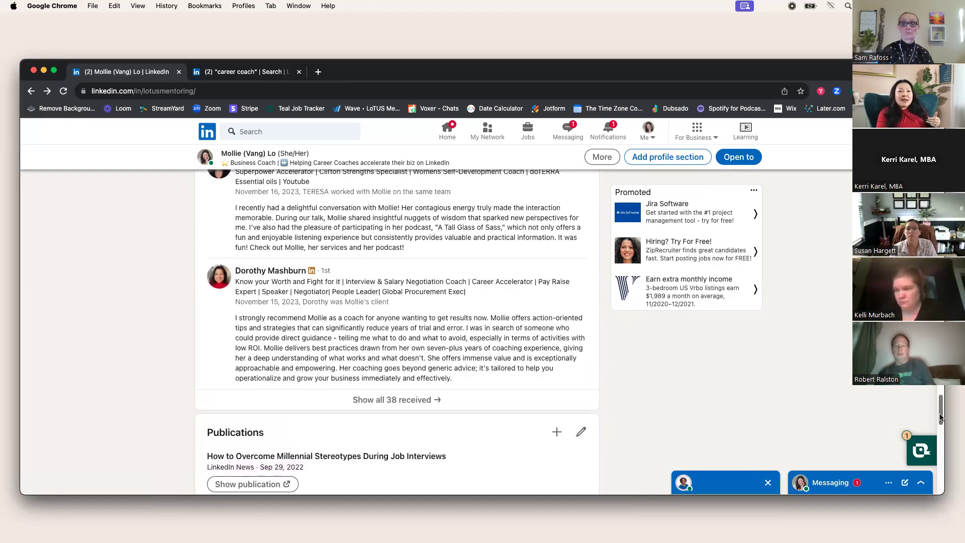
scroll(598, 358, "up", 2)
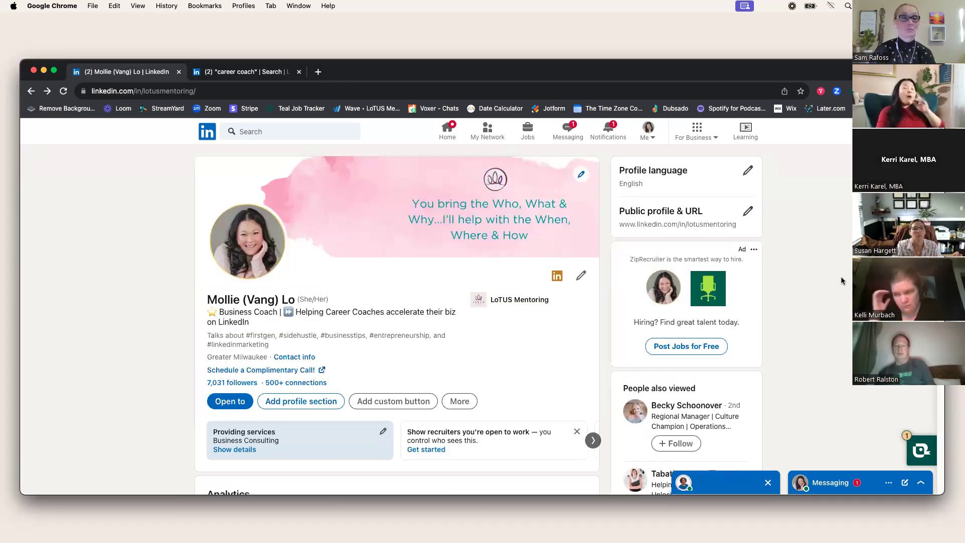
scroll(828, 262, "down", 1)
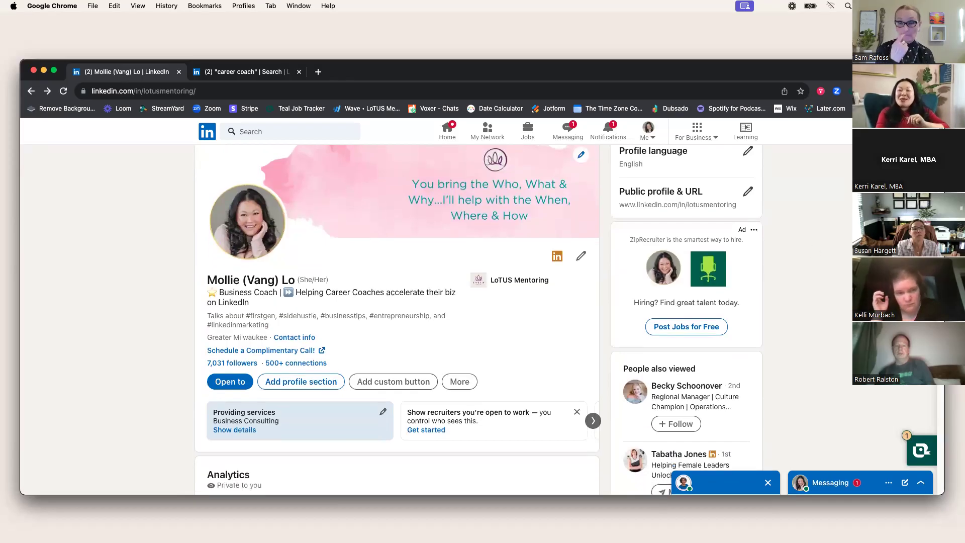
scroll(498, 359, "down", 10)
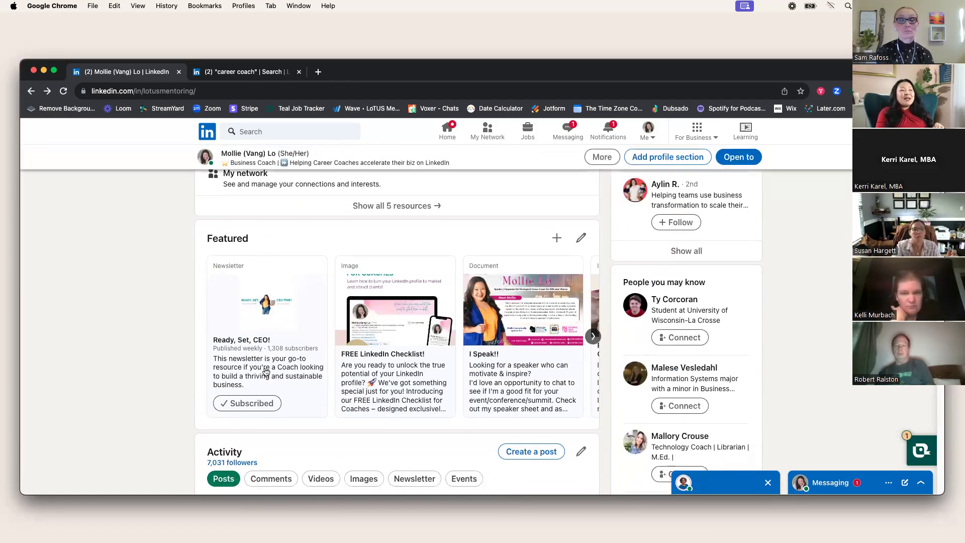
Open the Ready, Set, CEO! newsletter card from the Featured section.
left_click(266, 372)
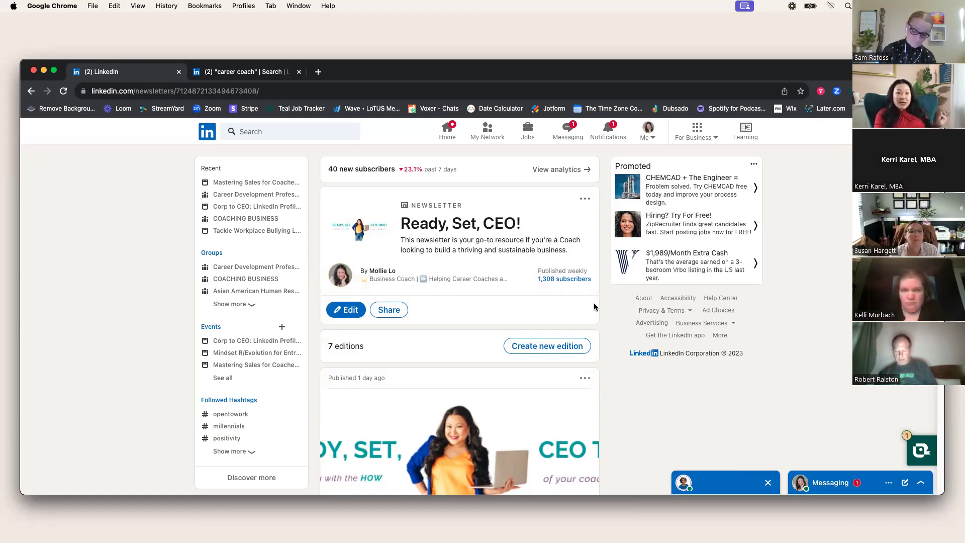
Scroll down the newsletter page to the latest edition, 'Top Ways to Use LinkedIn to Grow Your Career Coaching Biz'.
scroll(595, 304, "down", 5)
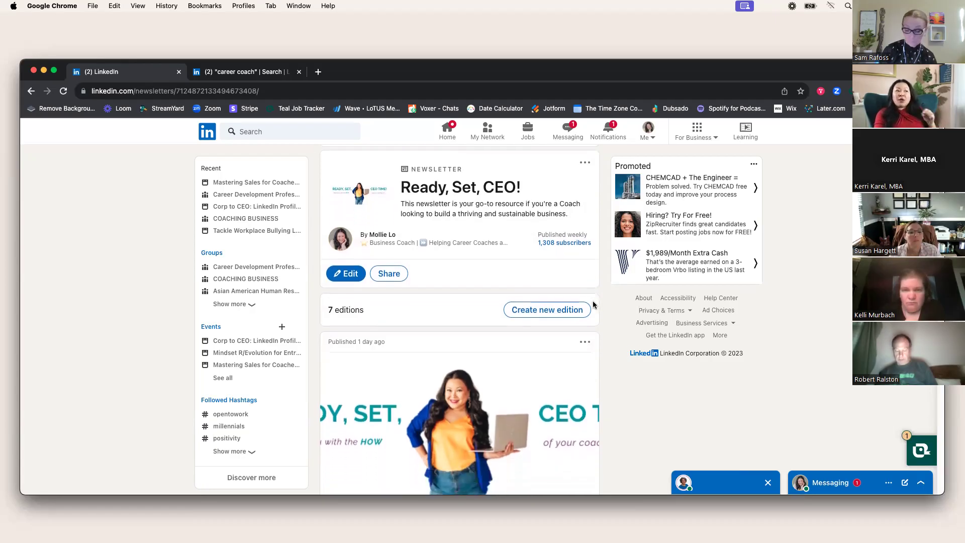